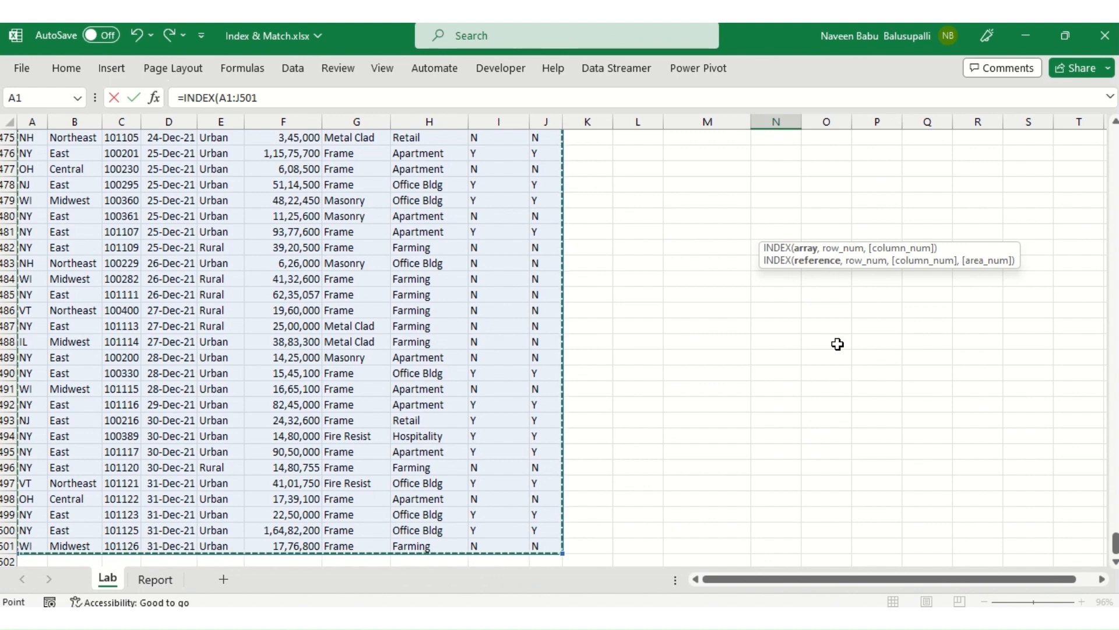
Step: Complete the INDEX formula in N7 with the absolute range $A$1:$J$501, N8 as row number and N9 as column number
key(F4)
text(,)
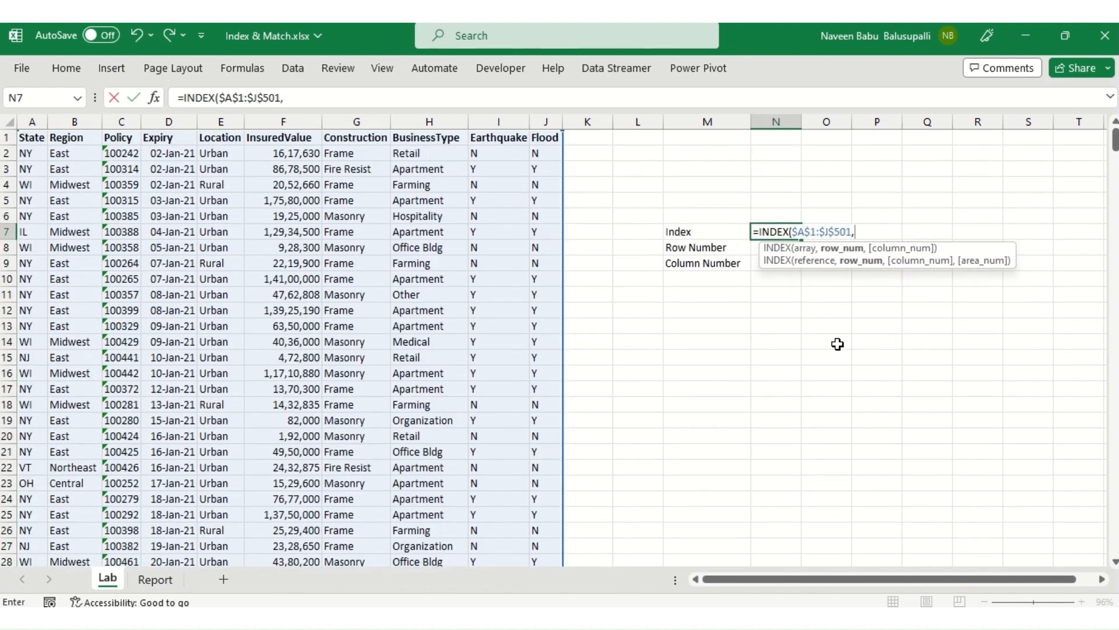
drag(957, 247, 983, 362)
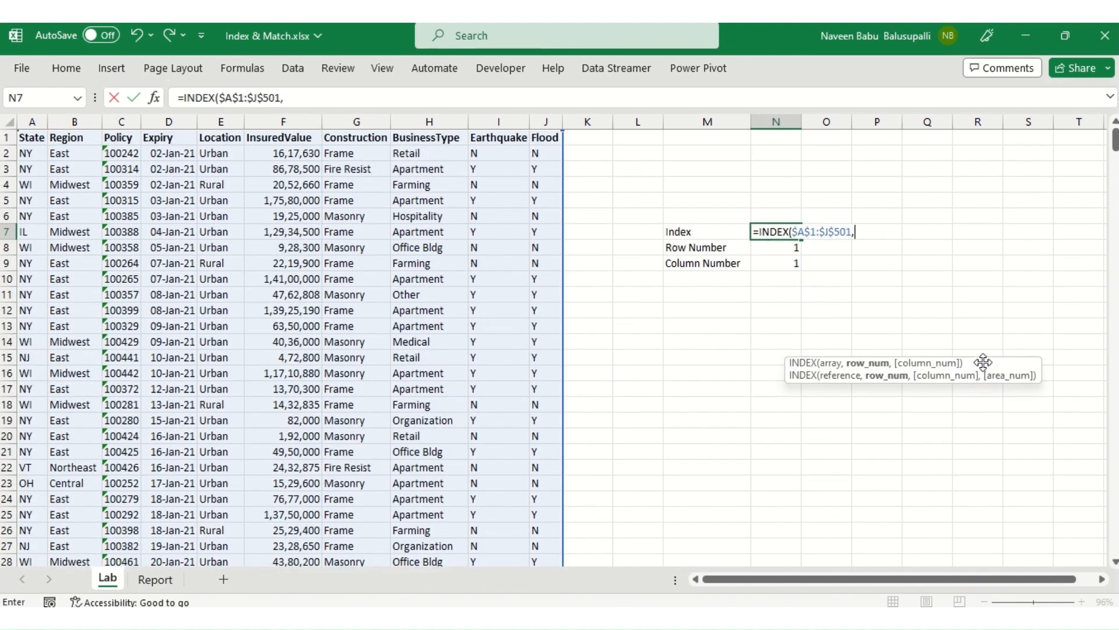
key(Down)
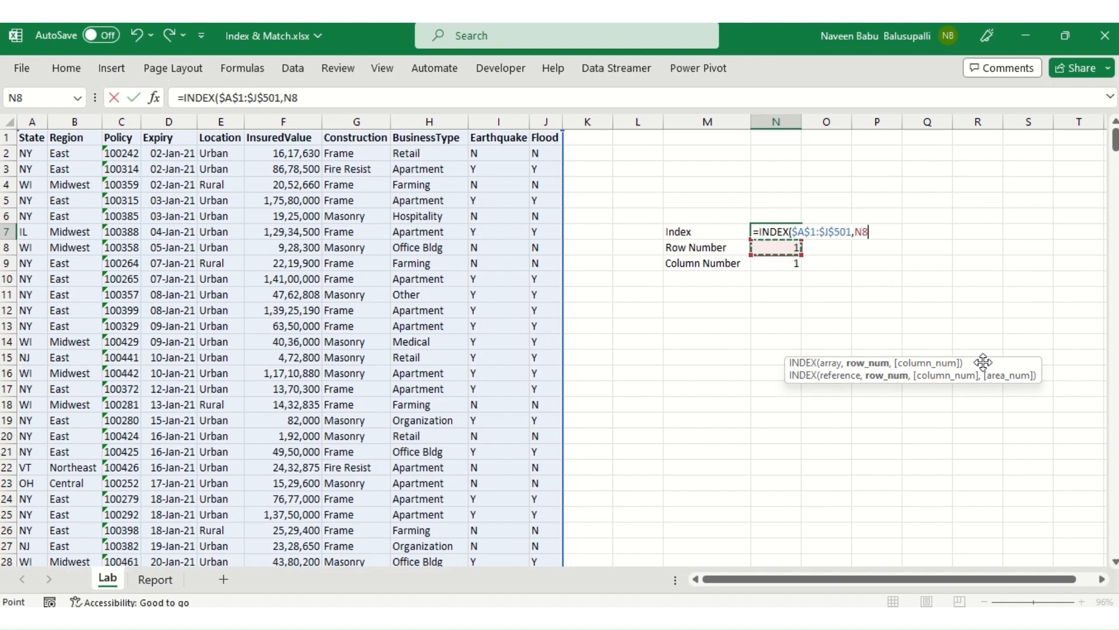
text(,)
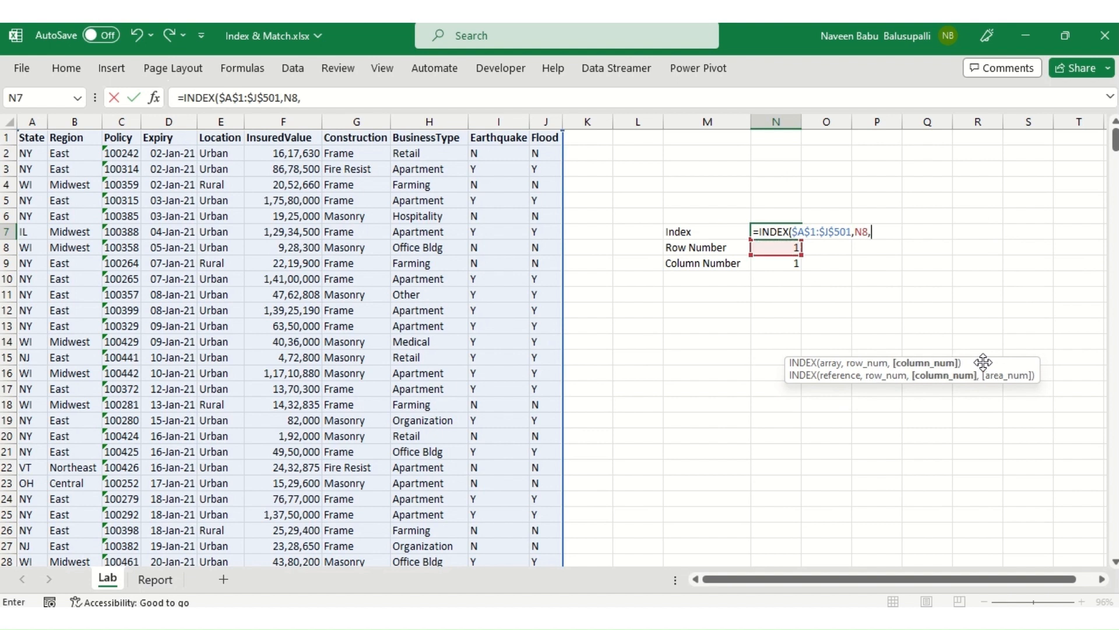
key(Down)
key(Down)
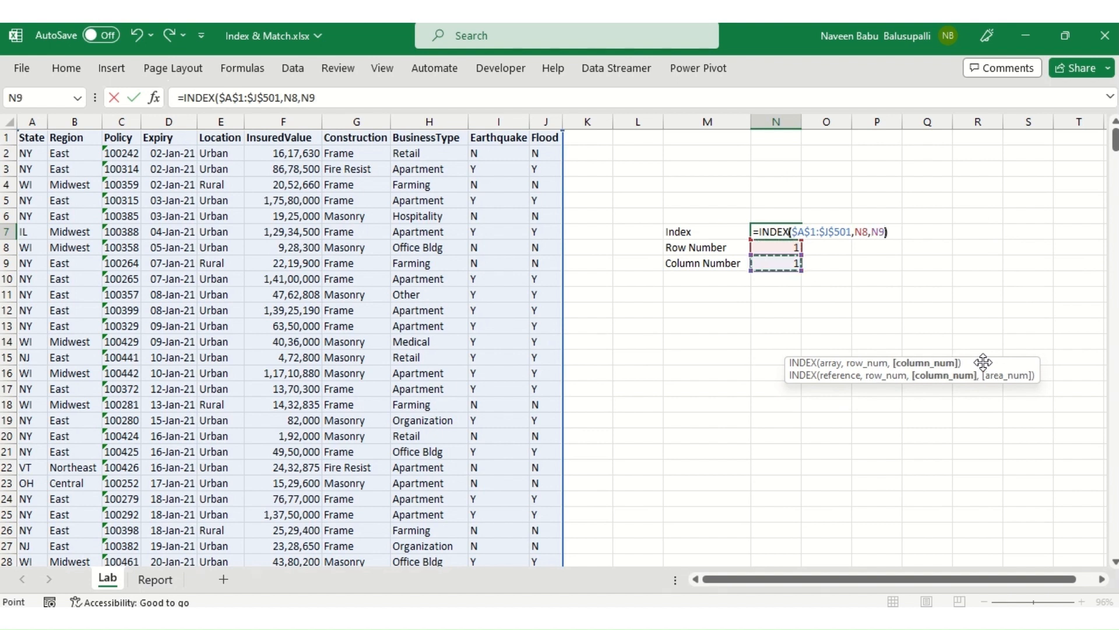
text())
key(Return)
key(Up)
key(Down)
key(Up)
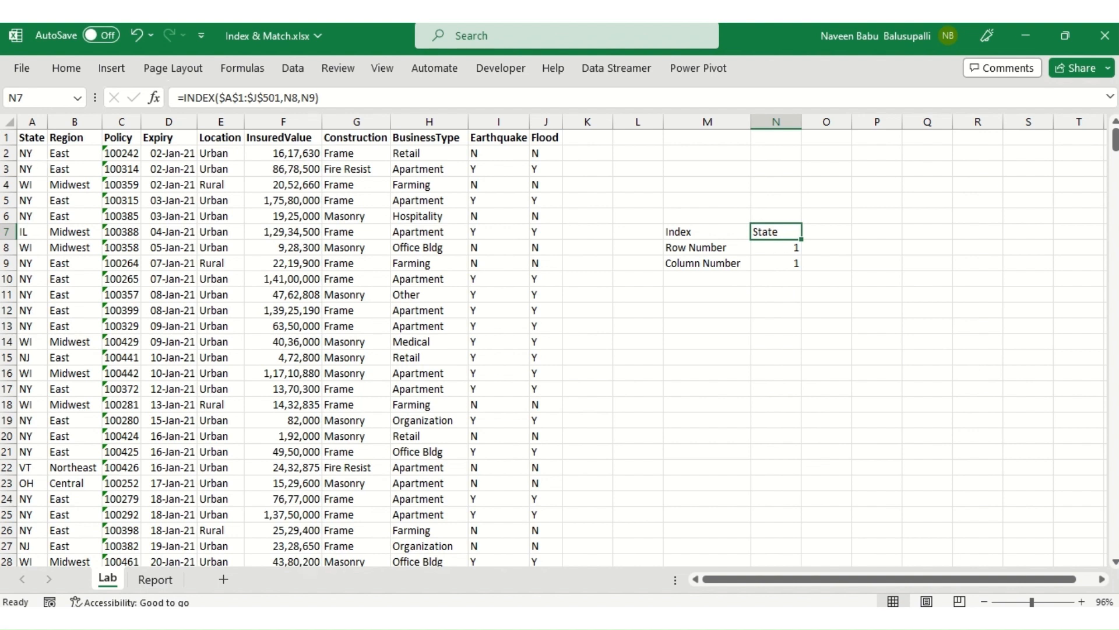
Step: Compare the INDEX result in N7 with the cell where row 1 and column A intersect
click(5, 138)
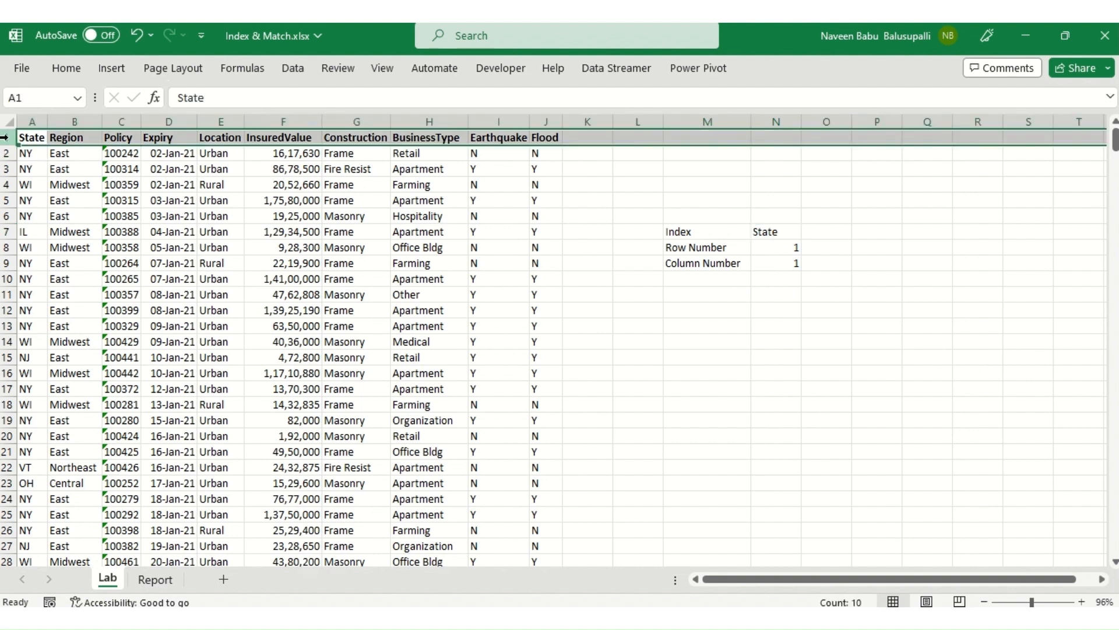
click(36, 122)
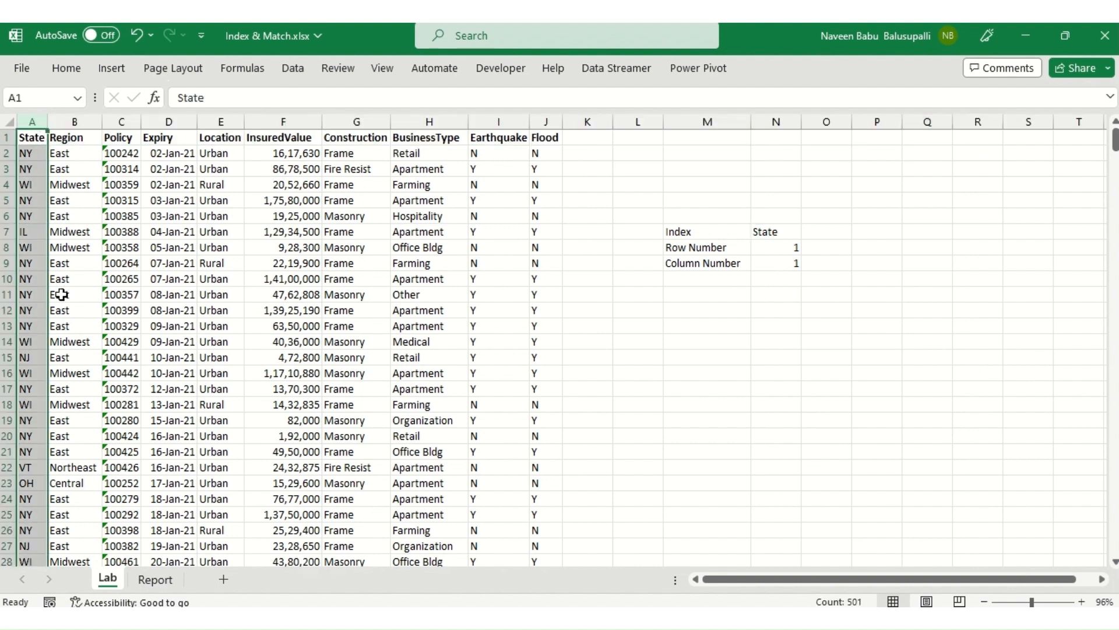
click(35, 140)
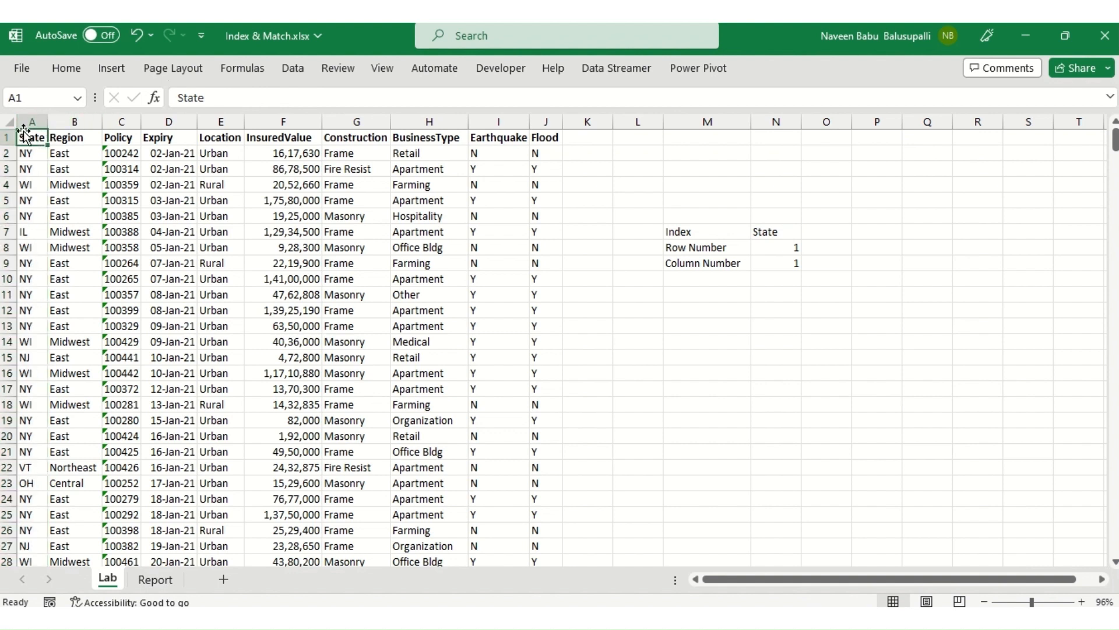
click(765, 232)
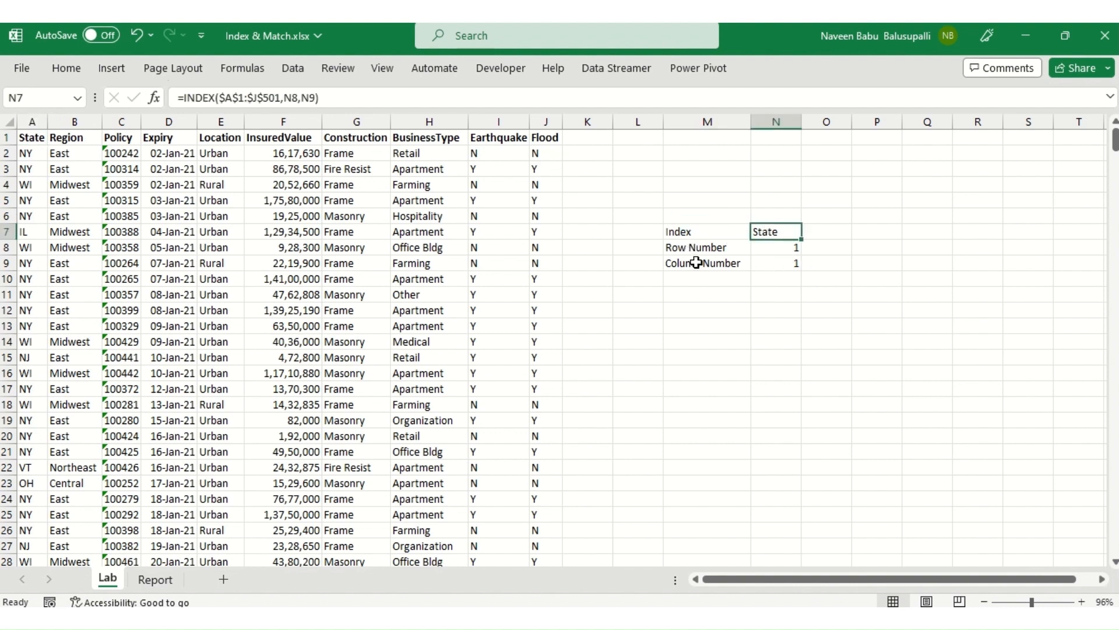
Step: Set the Row Number in N8 to 4 and check the INDEX result against row 4 of the State column
click(792, 249)
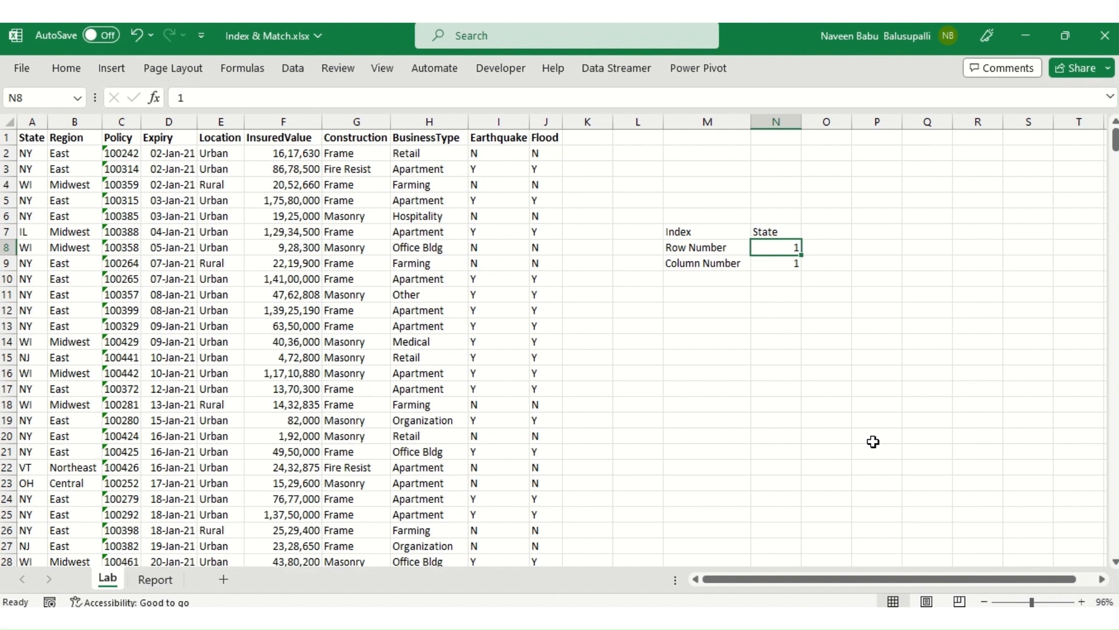
text(4)
key(ctrl+Return)
click(4, 185)
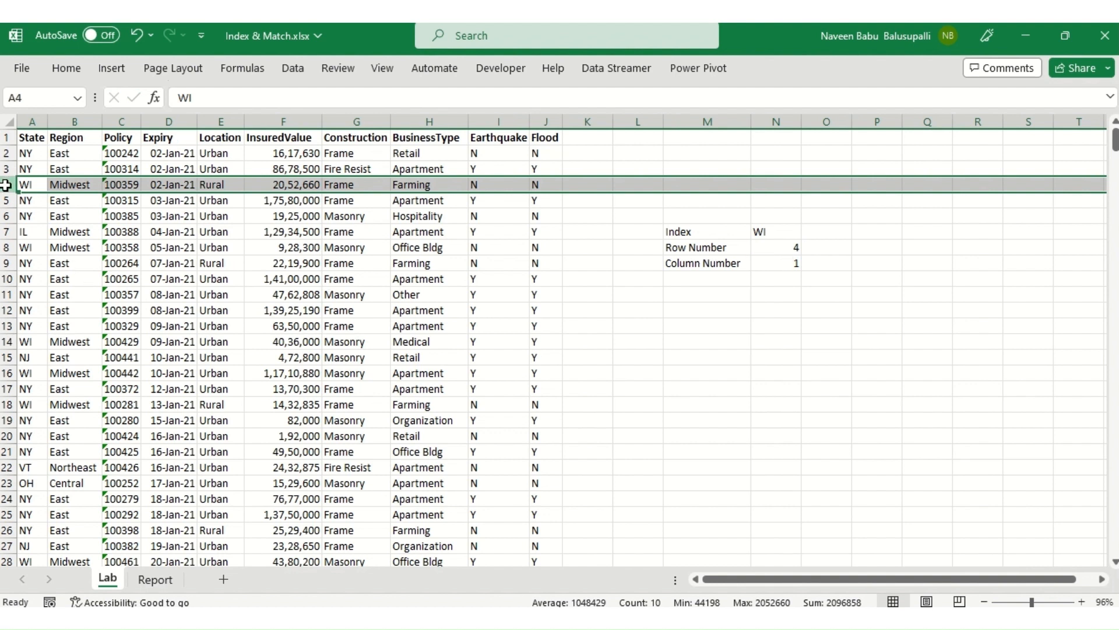
click(34, 115)
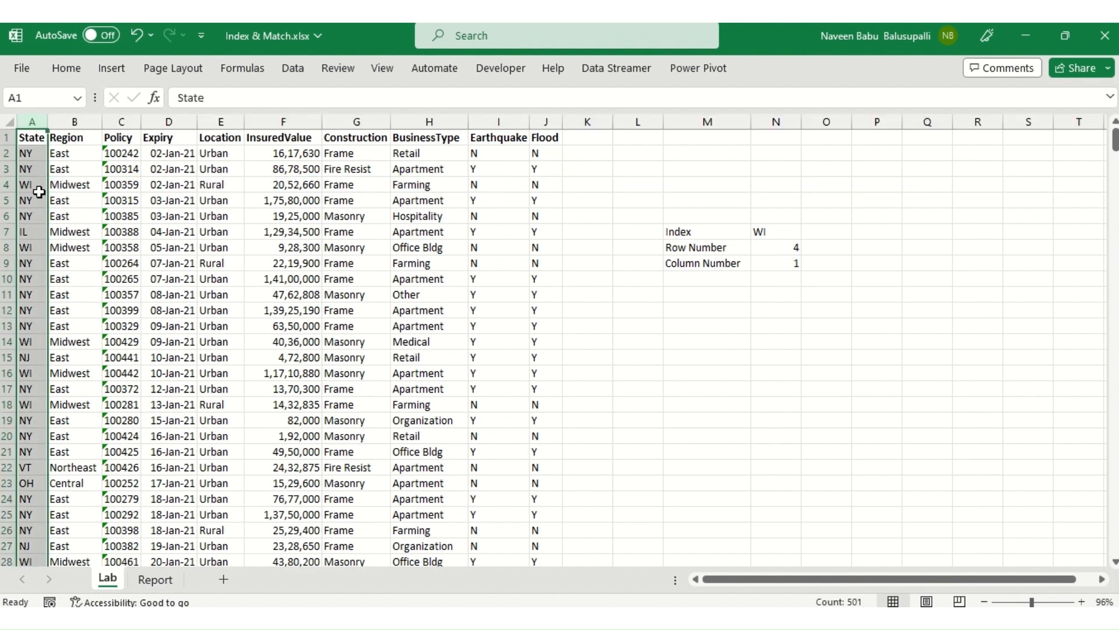
click(35, 188)
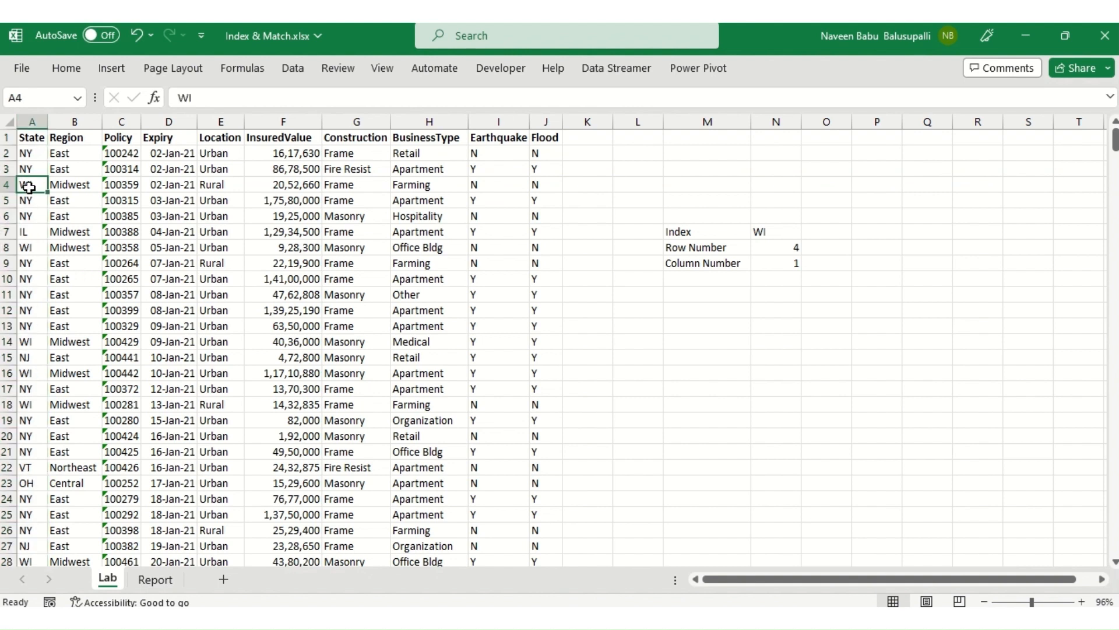
click(772, 231)
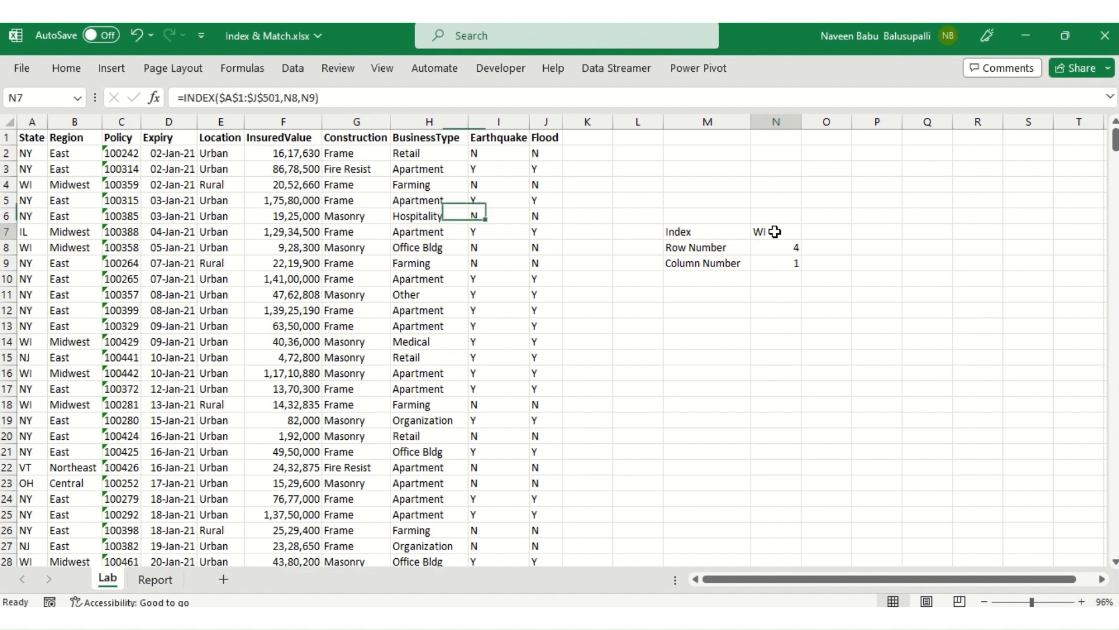
Step: Copy the policy number from C6 into L8, beside the Row Number label
click(638, 247)
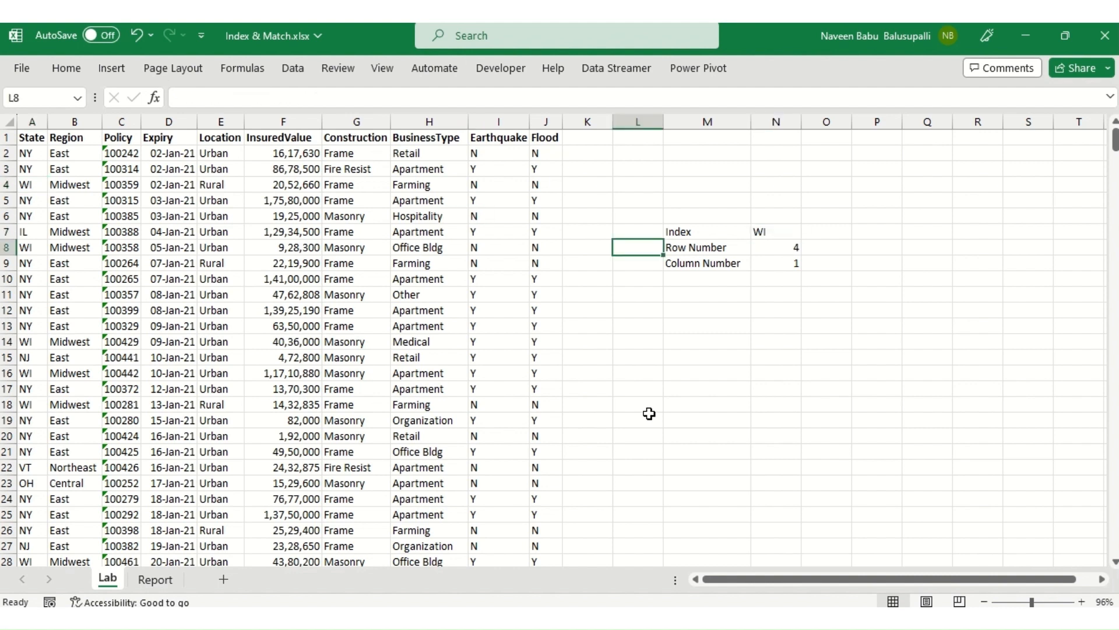
click(117, 214)
key(ctrl+c)
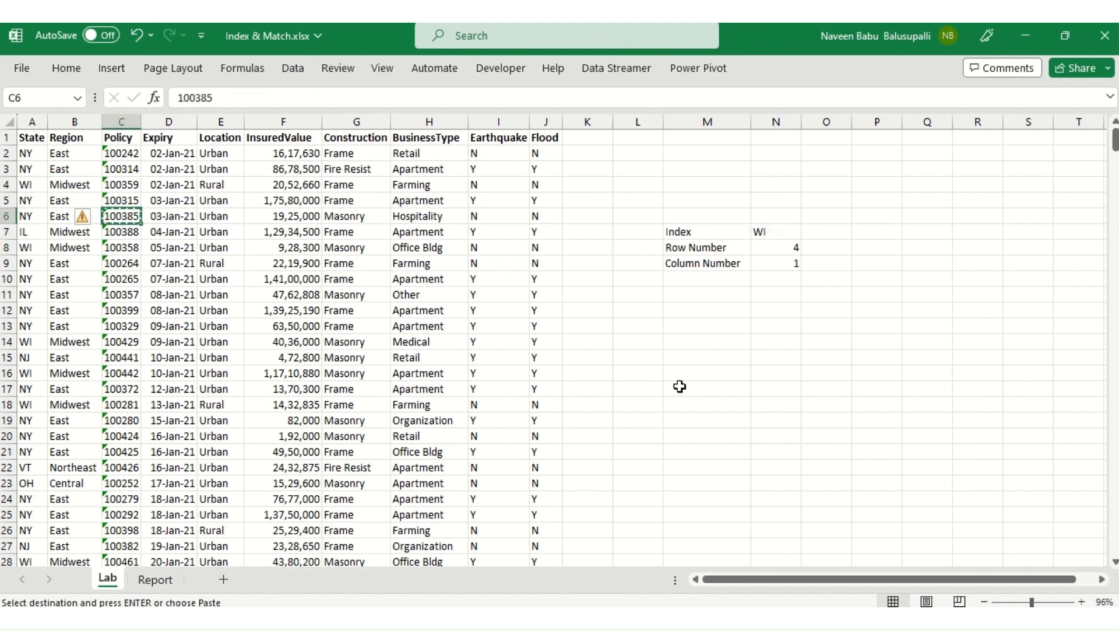
click(640, 245)
key(ctrl+v)
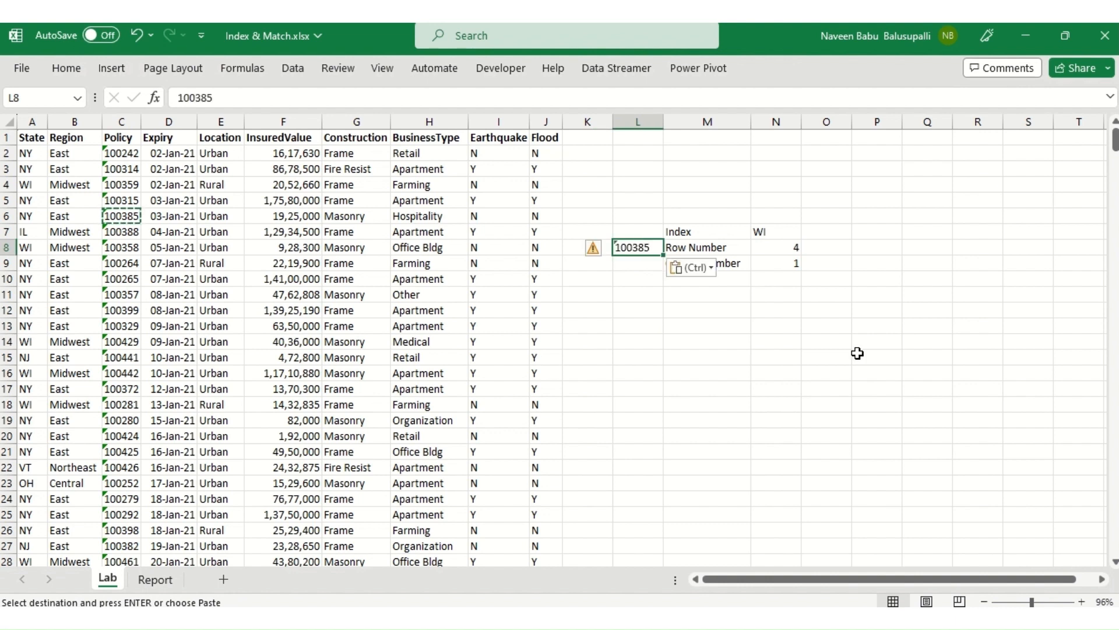
key(Escape)
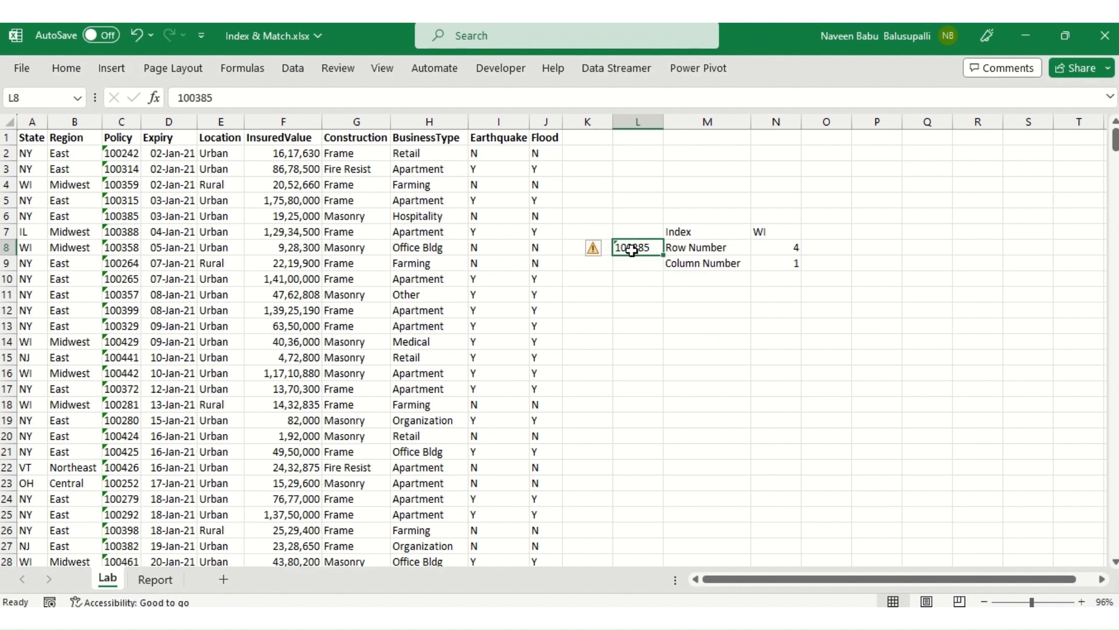
Step: Begin a MATCH formula in the Row Number cell N8 with L8 as the lookup value
click(790, 246)
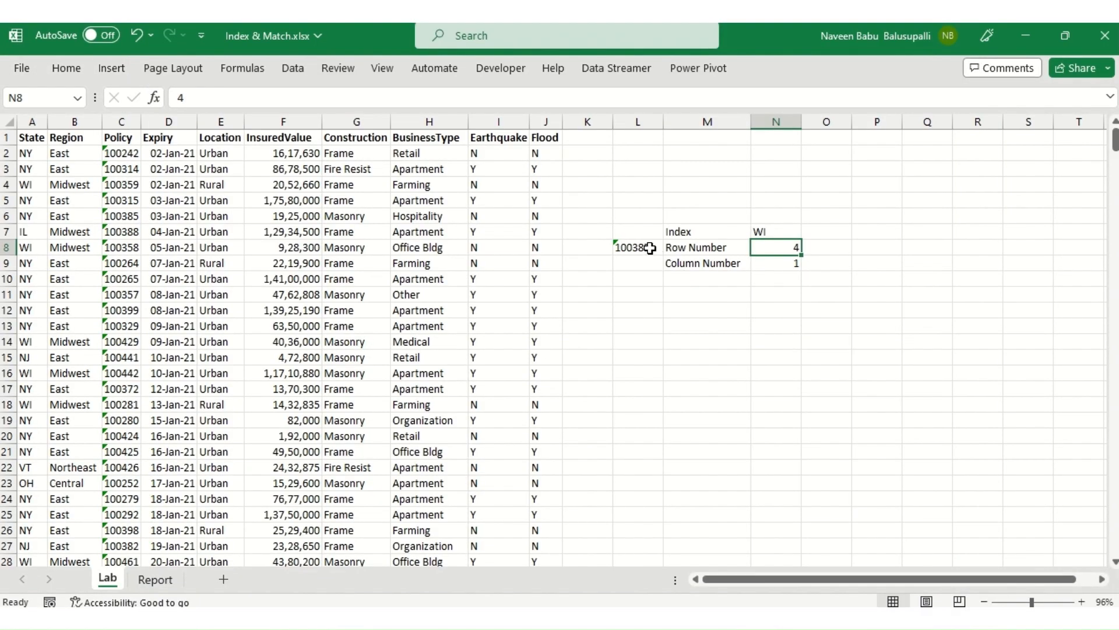
click(645, 247)
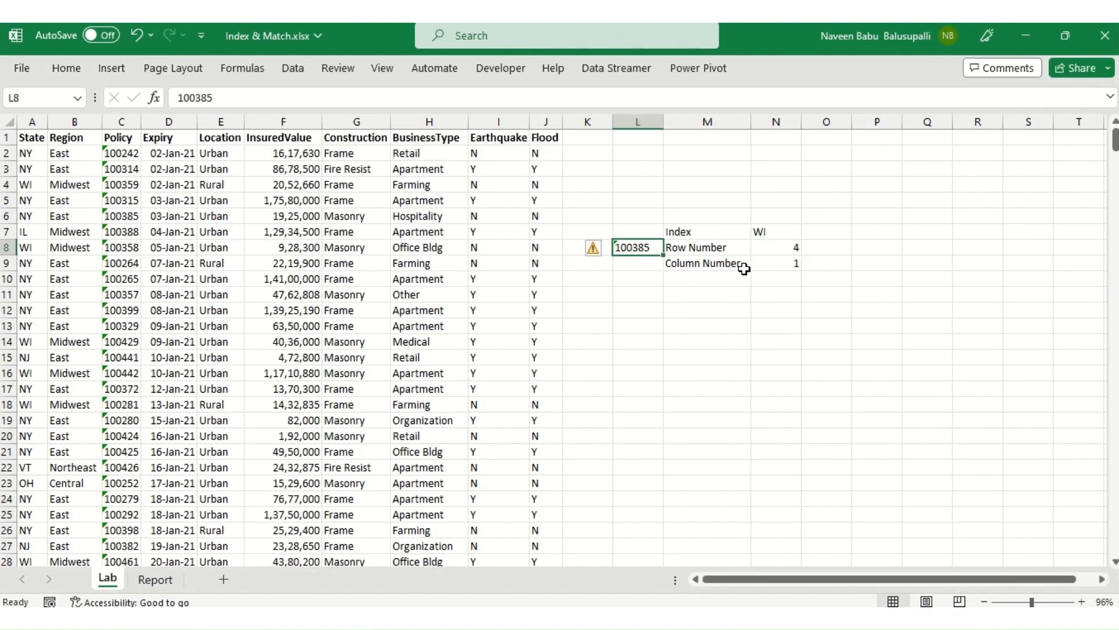
click(786, 253)
text(=)
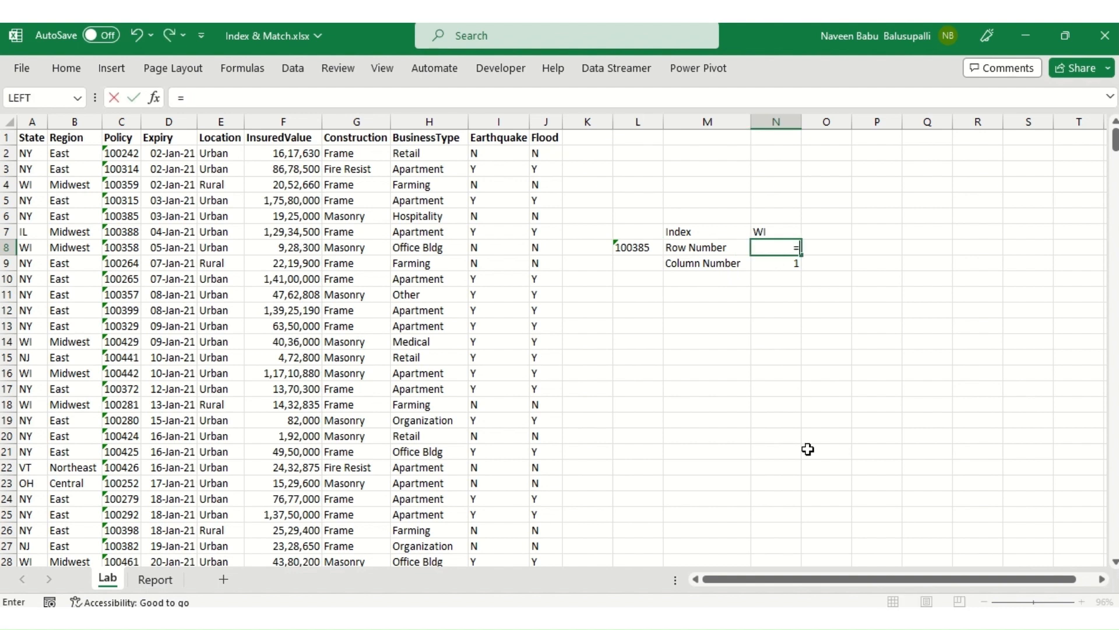
text(mat)
key(Tab)
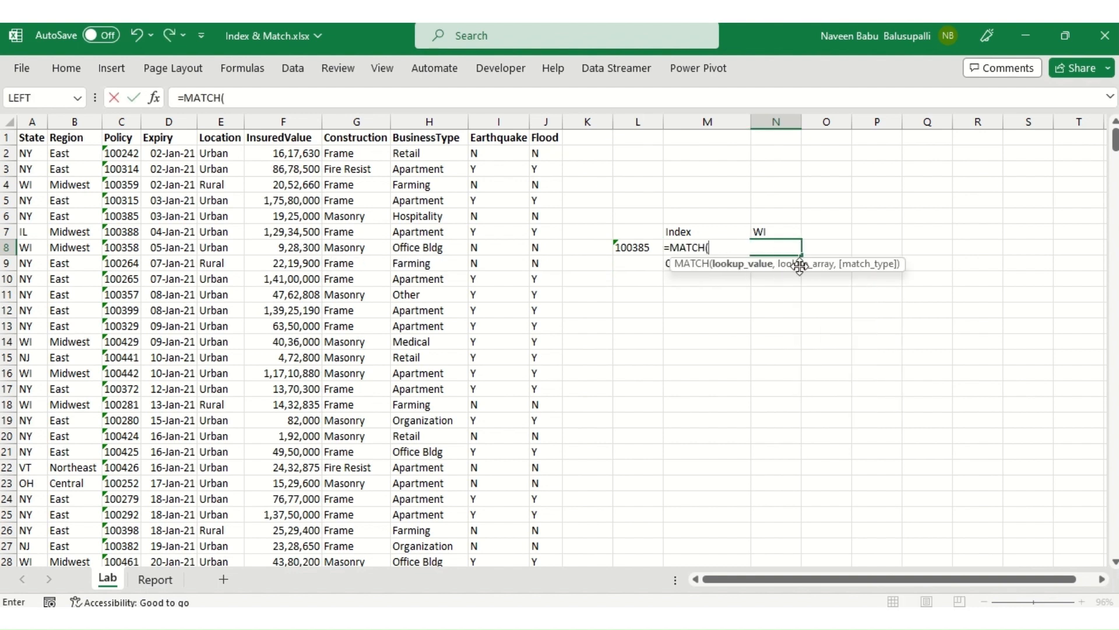
key(Left)
key(Left)
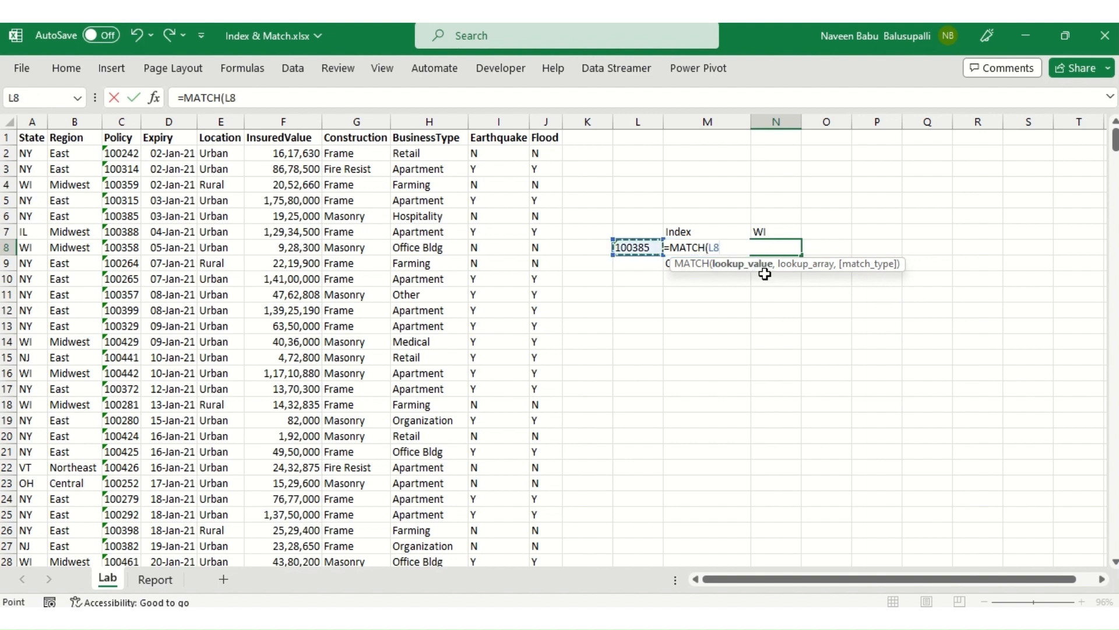
text(,)
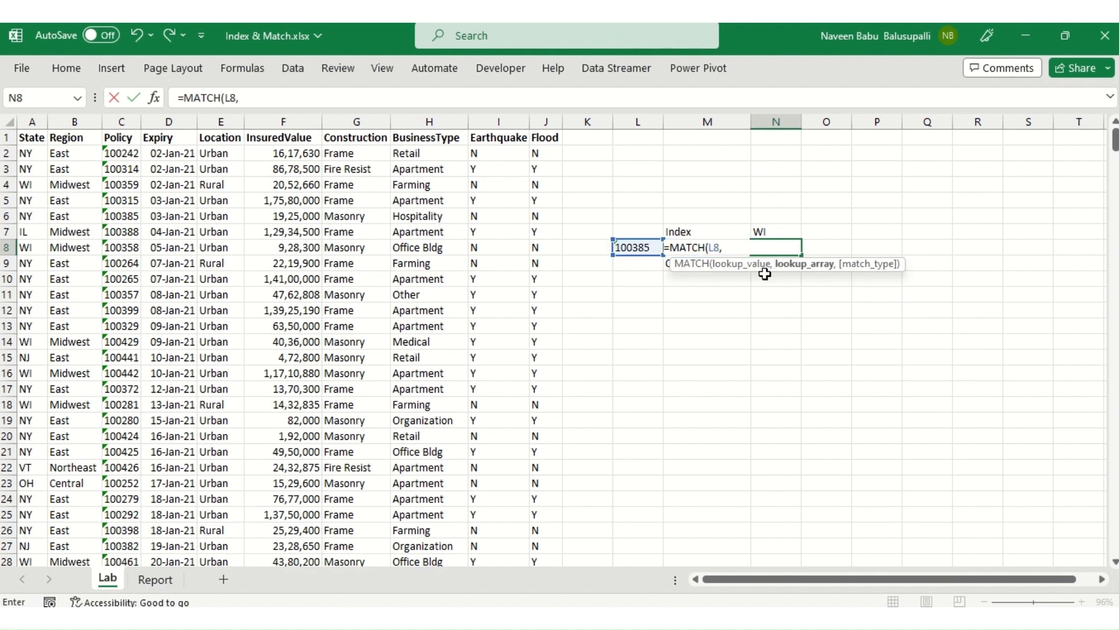
Step: Finish the MATCH formula with the absolute Policy range $C$1:$C$501 as lookup array and 0 for an exact match
key(Left)
key(Left)
key(Left)
key(Left)
key(Left)
key(Left)
key(Left)
key(Left)
key(Left)
key(Left)
key(Left)
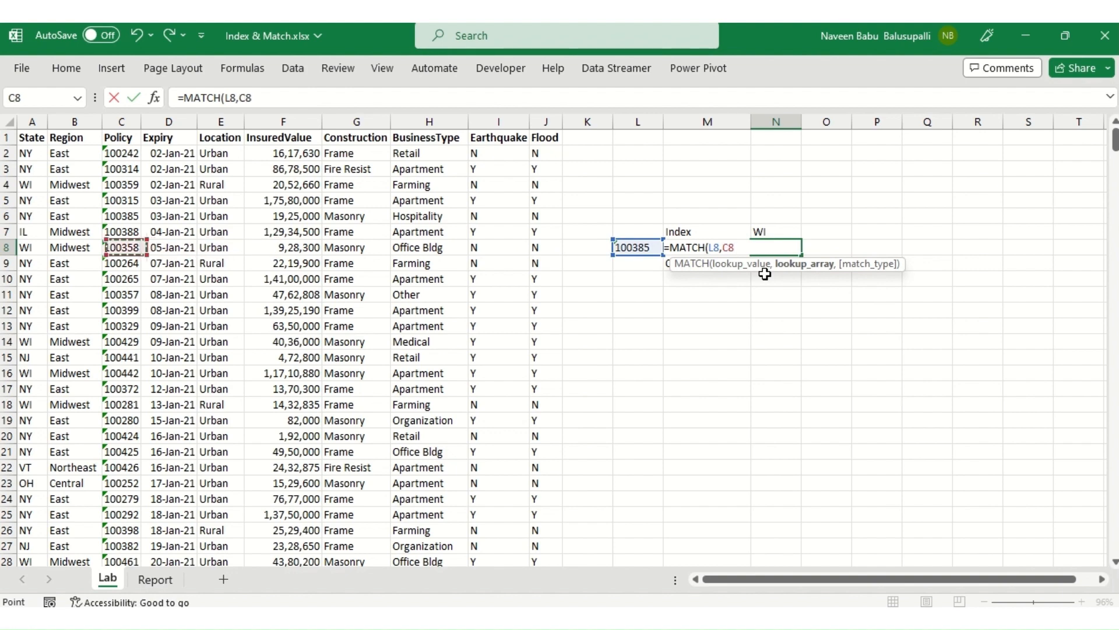
key(Up)
key(Up)
key(Up)
key(Up)
key(Up)
key(Up)
key(Up)
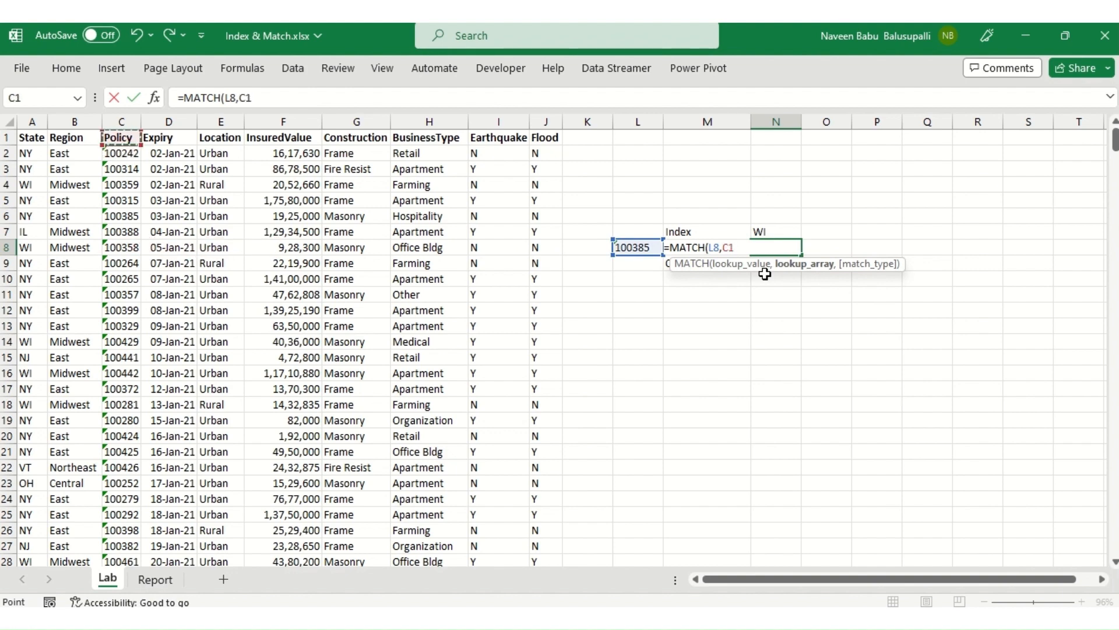
key(ctrl+shift+Down)
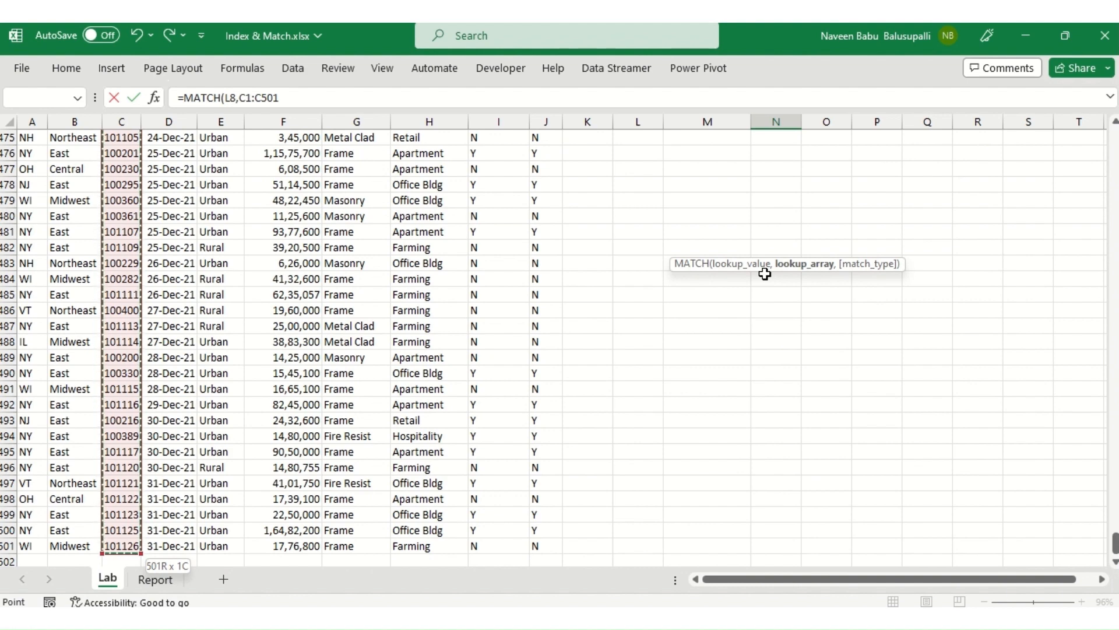
key(F4)
text(,)
key(Down)
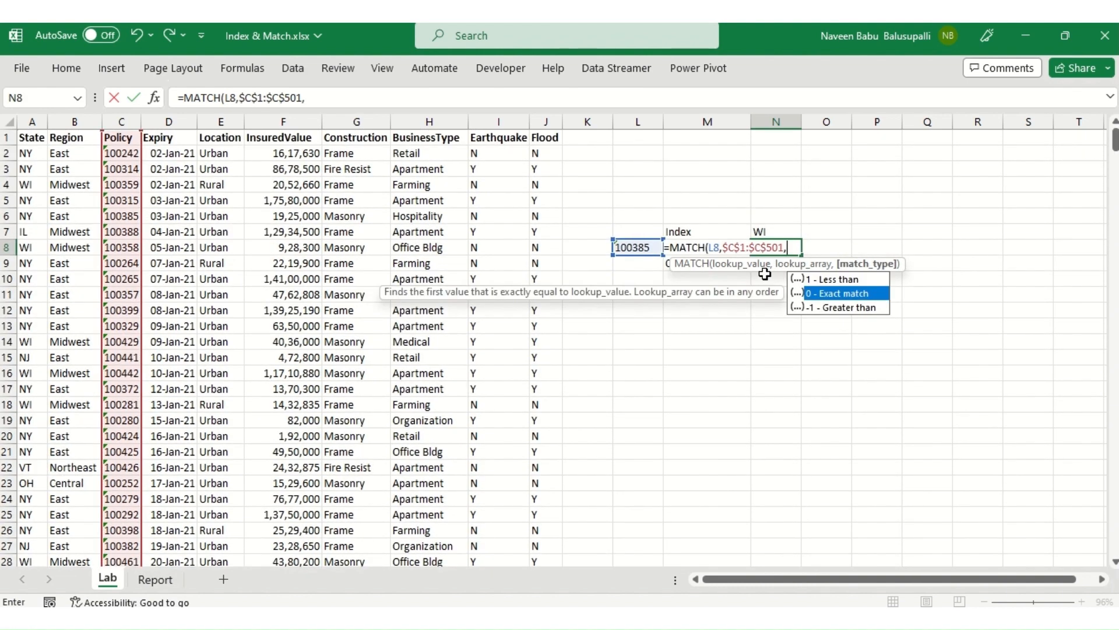
key(Tab)
key(Left)
key(Left)
key(Left)
key(Left)
key(Left)
key(Left)
key(Left)
key(Left)
key(Left)
key(Left)
key(Left)
key(Left)
key(Left)
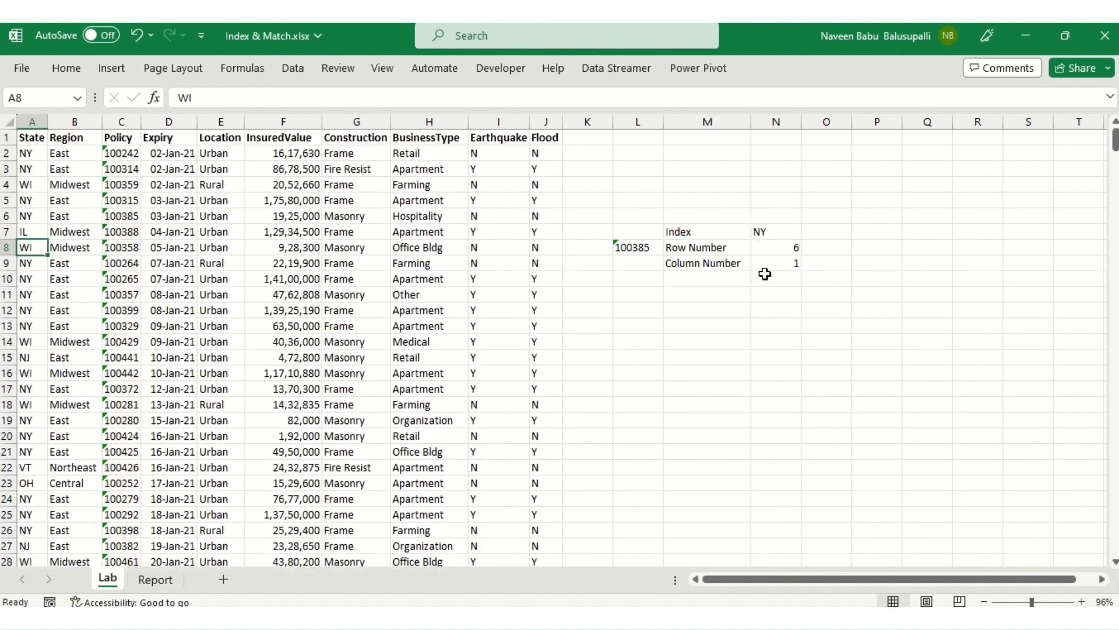
key(Right)
key(Right)
key(Right)
key(Right)
key(Right)
key(Right)
key(Right)
key(Right)
key(Right)
key(Right)
key(Right)
key(Right)
key(Right)
key(Right)
key(Right)
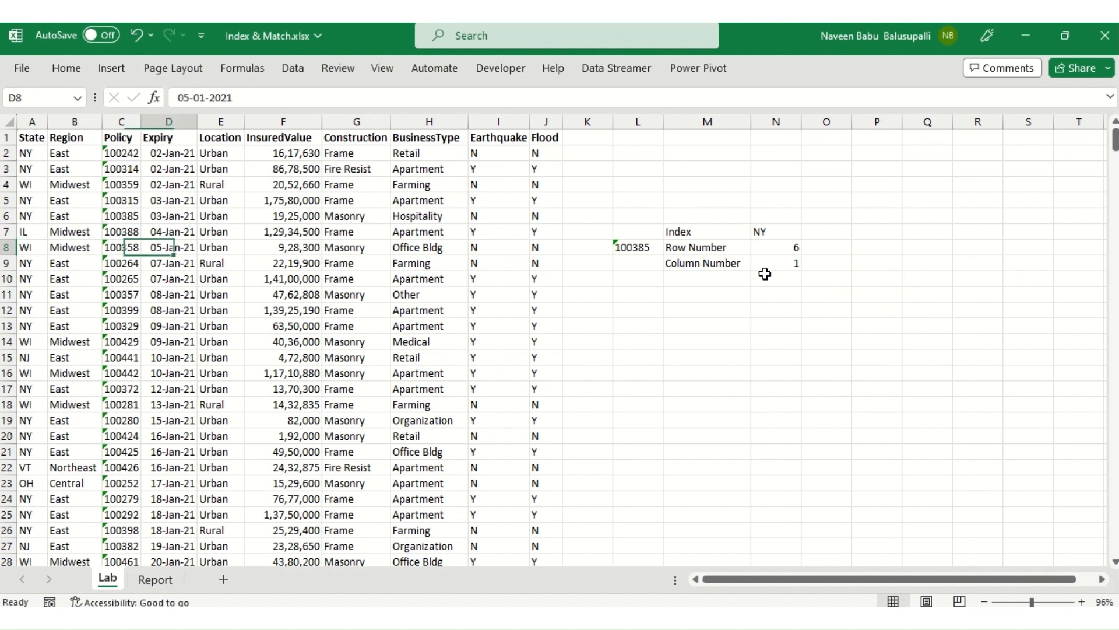
key(Left)
key(Left)
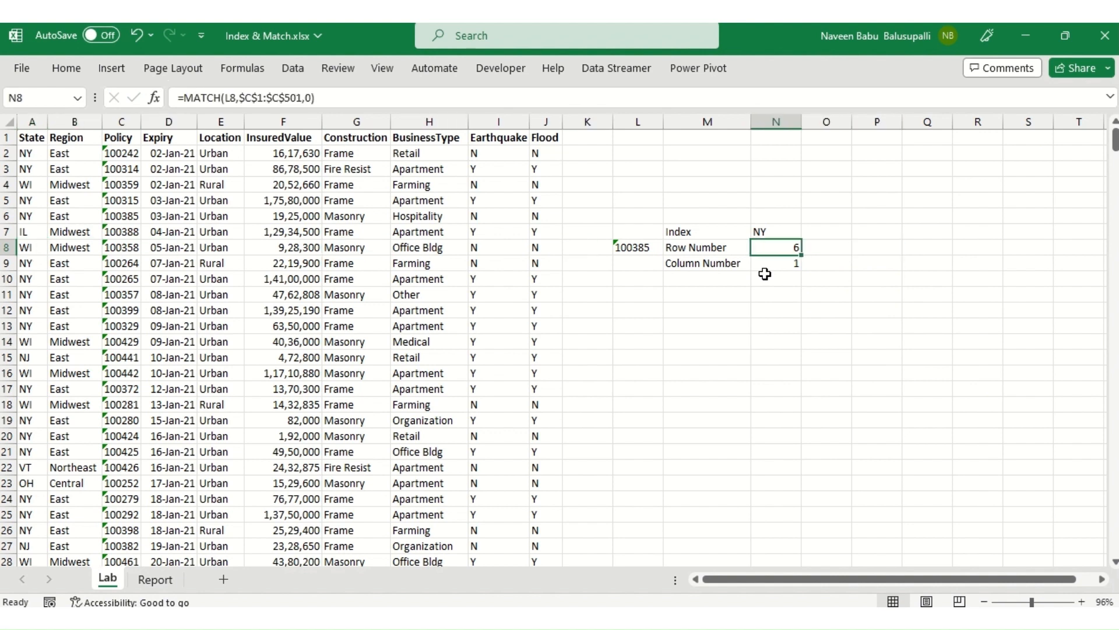
Step: Examine the references in the MATCH formula in N8 and its lookup value in L8
key(F2)
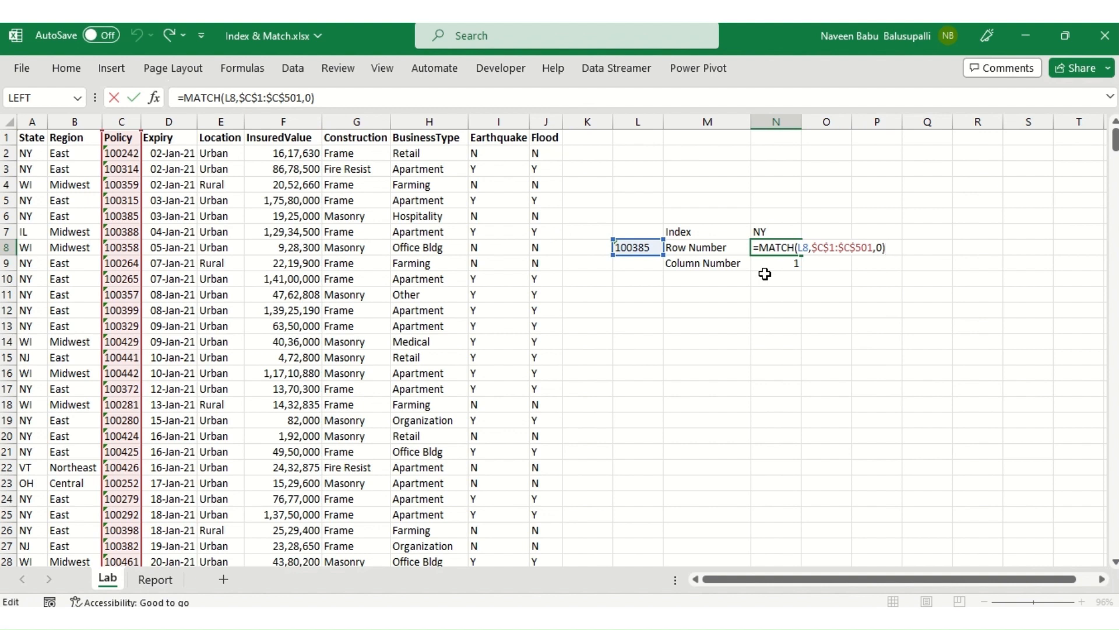
key(Return)
key(Up)
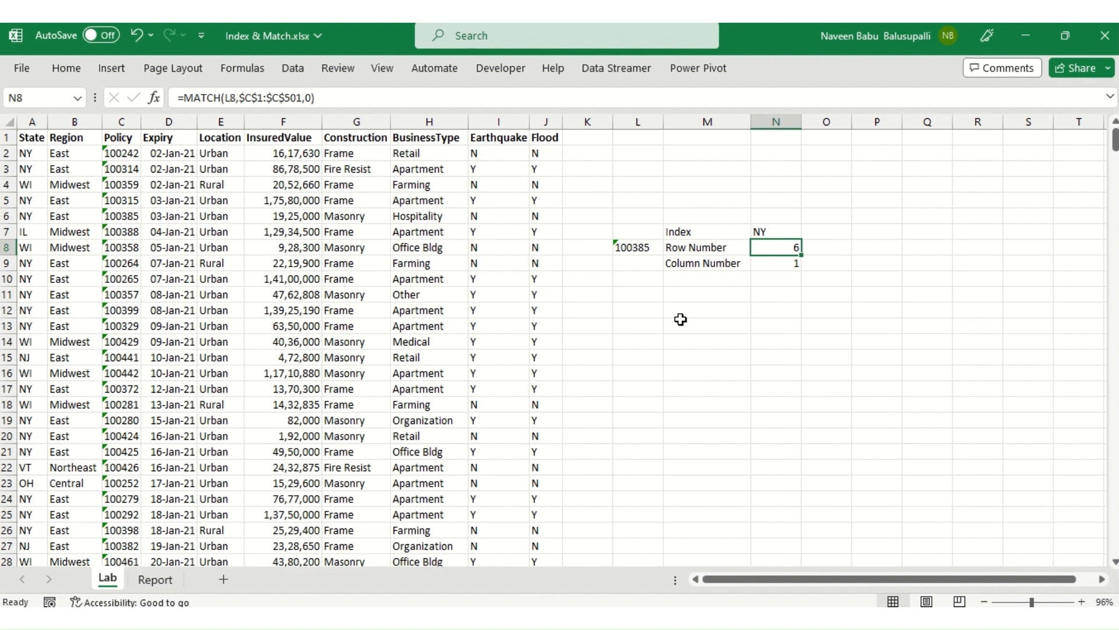
click(641, 253)
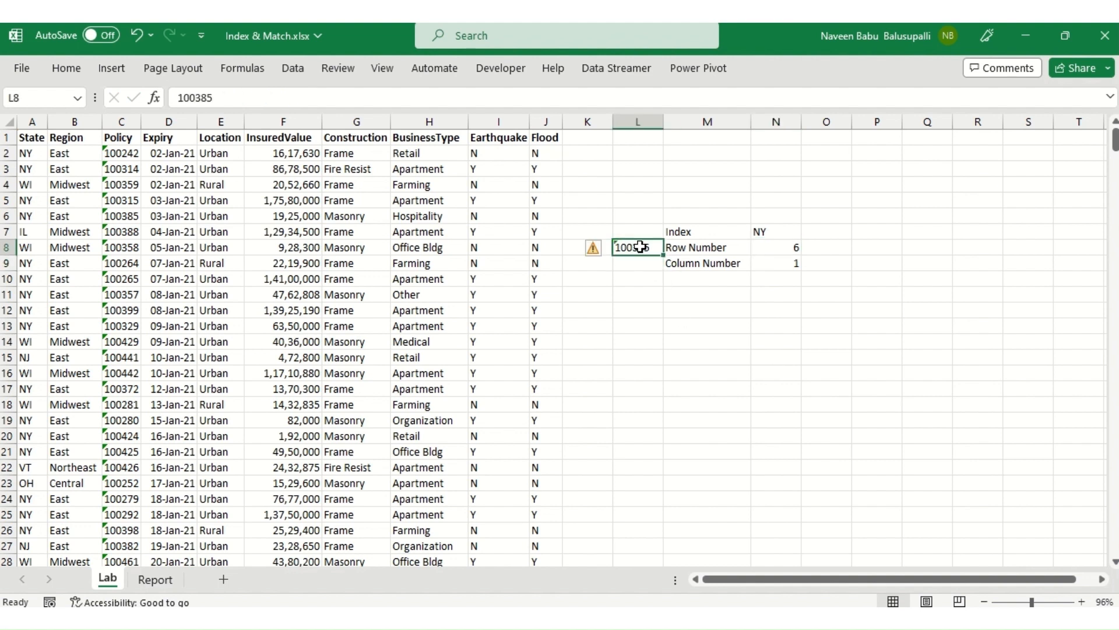
Step: Copy the policy number from C5 and paste it as a value into the lookup cell L8
click(117, 126)
click(123, 216)
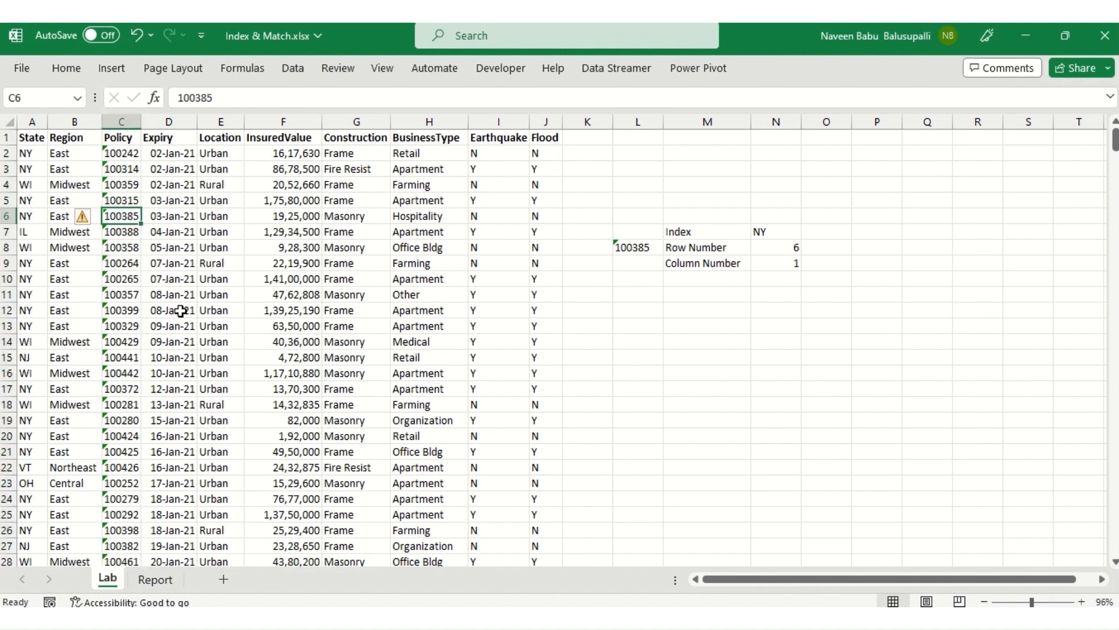
click(635, 251)
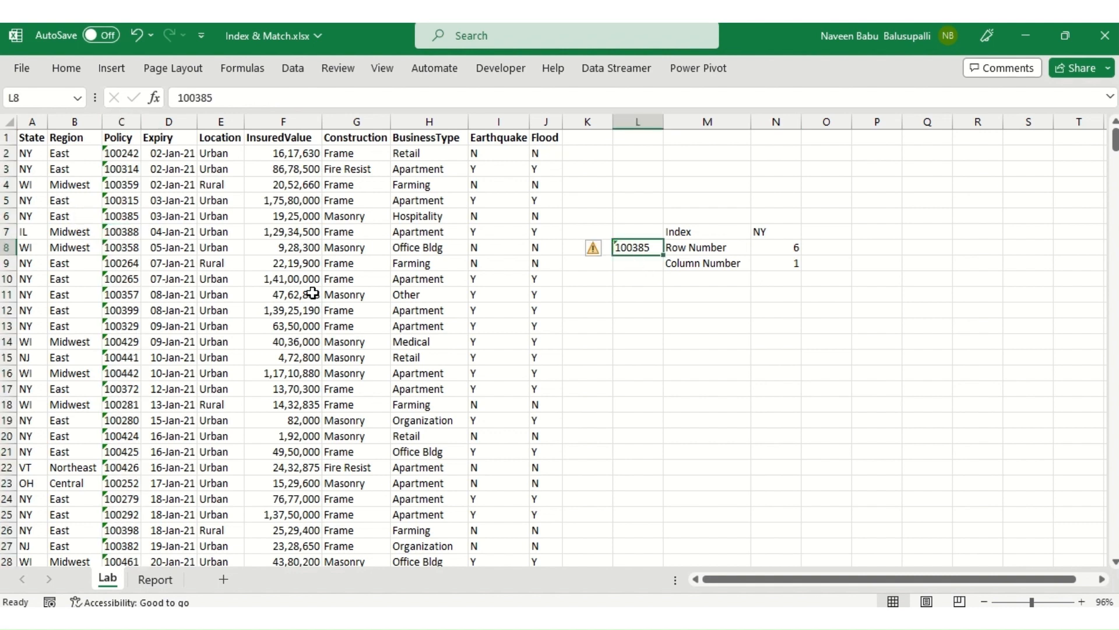
click(112, 202)
key(ctrl+c)
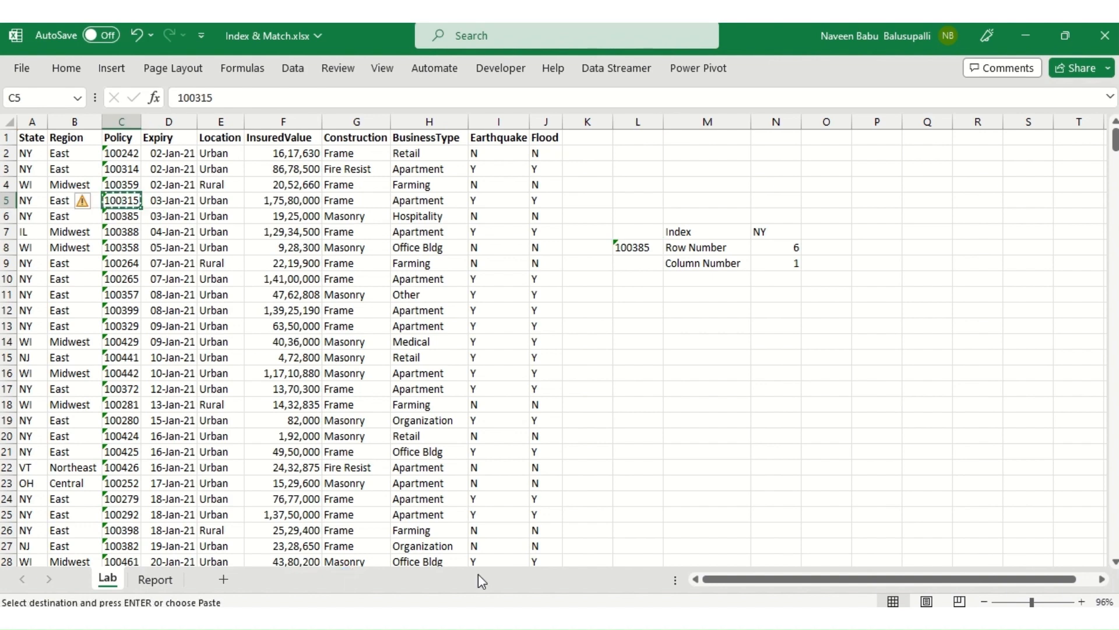
click(644, 247)
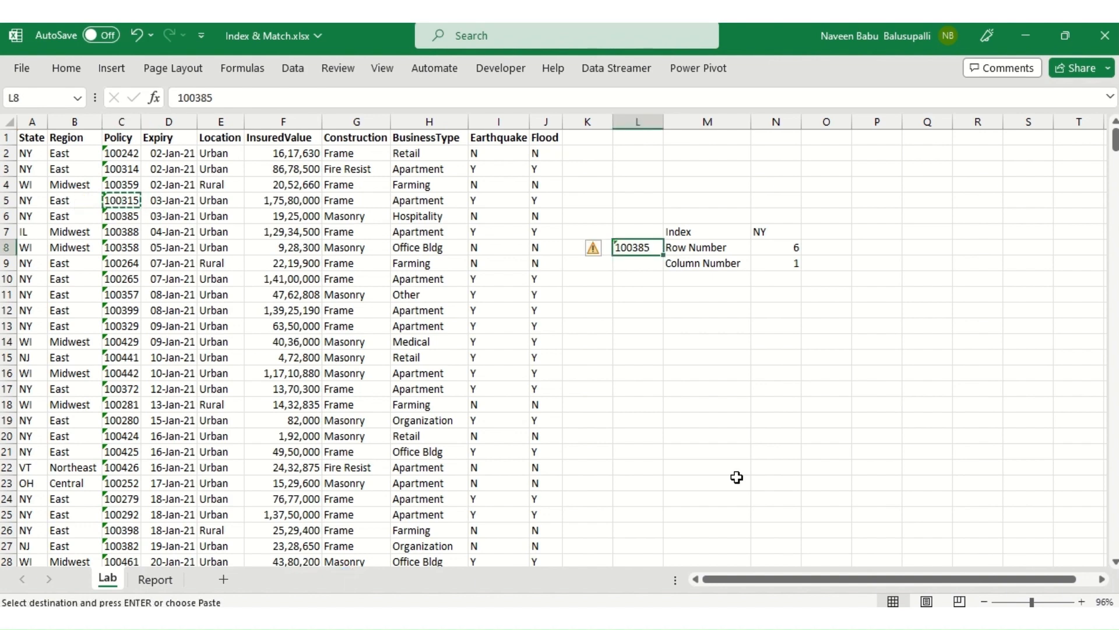
key(alt)
key(e)
key(s)
key(v)
key(Return)
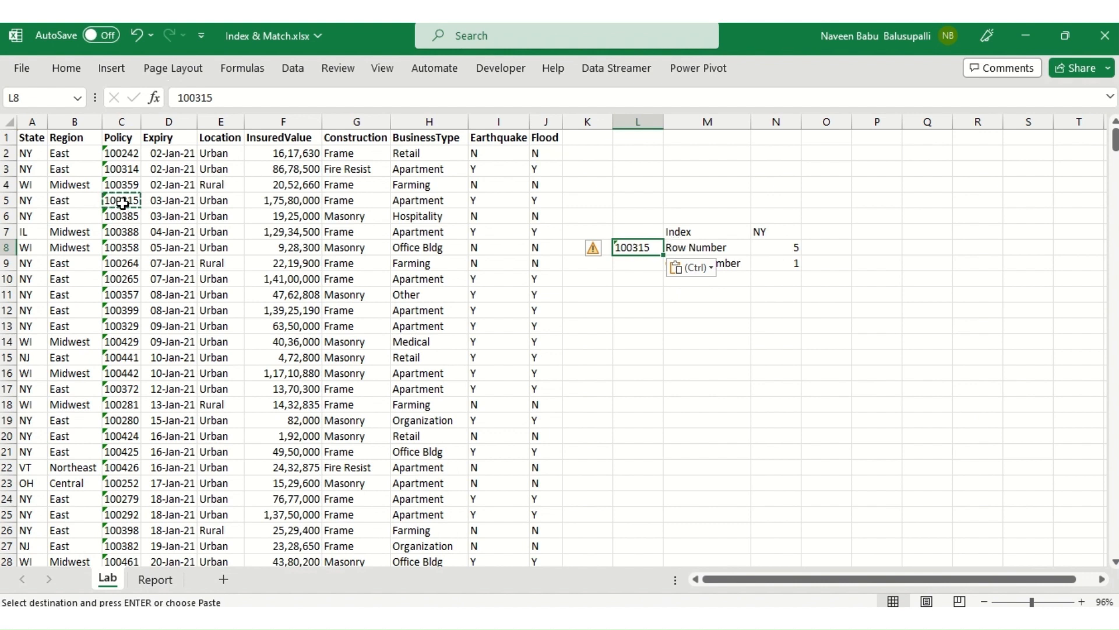
Step: Copy the policy number from C18 and paste it as a value into the lookup cell L8
click(119, 402)
key(ctrl+c)
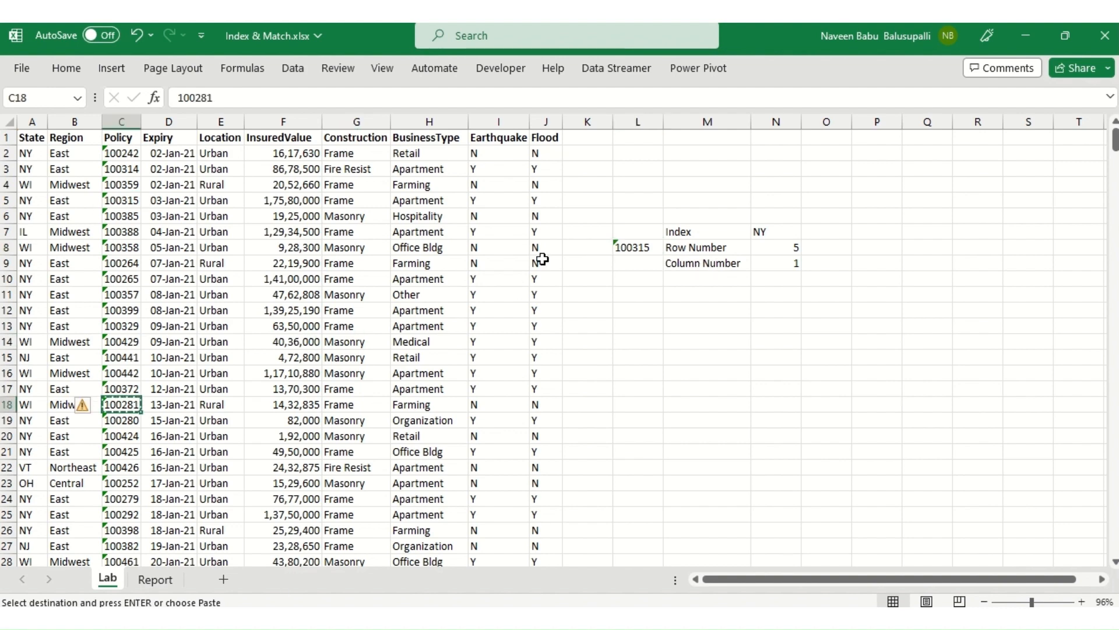
click(643, 244)
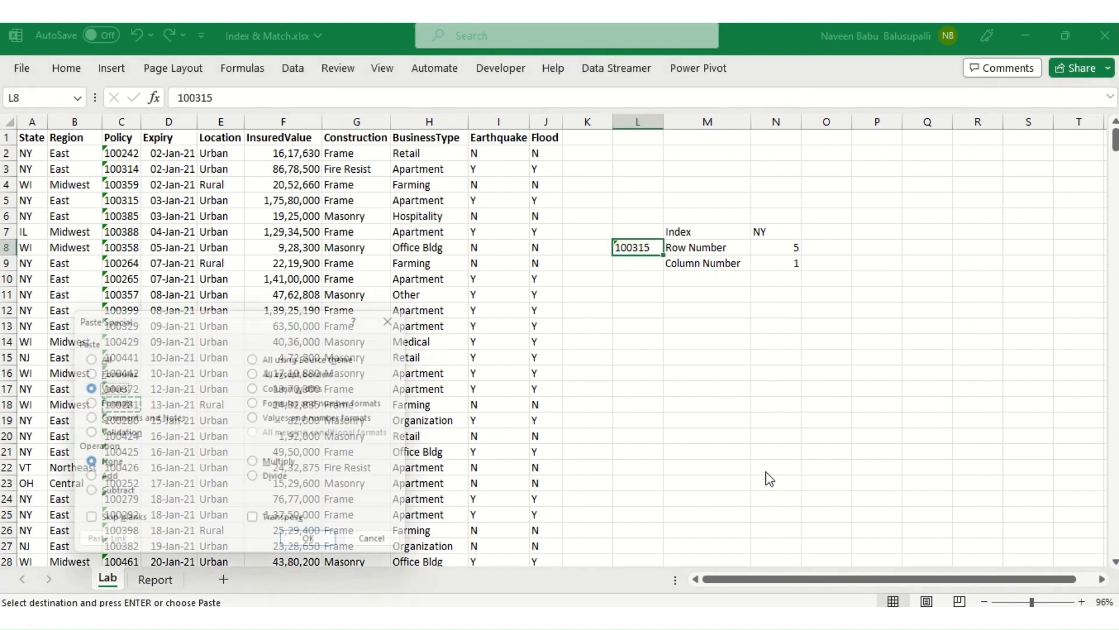
key(ctrl+v)
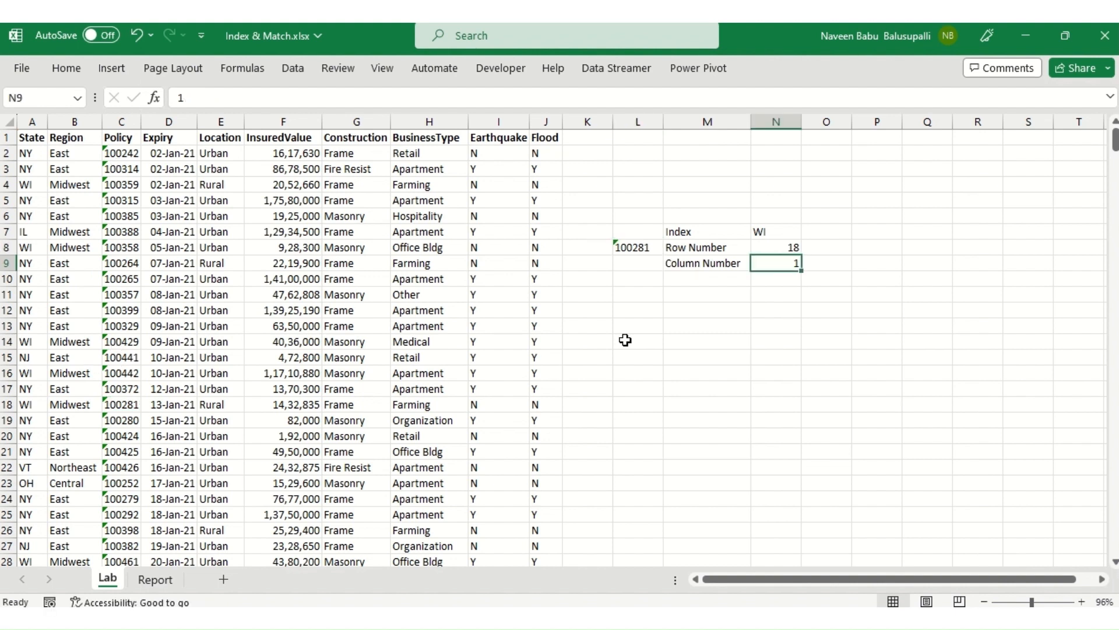
Step: Test the INDEX formula by entering 3, 4 and 5 in turn as the Column Number in N9
click(777, 232)
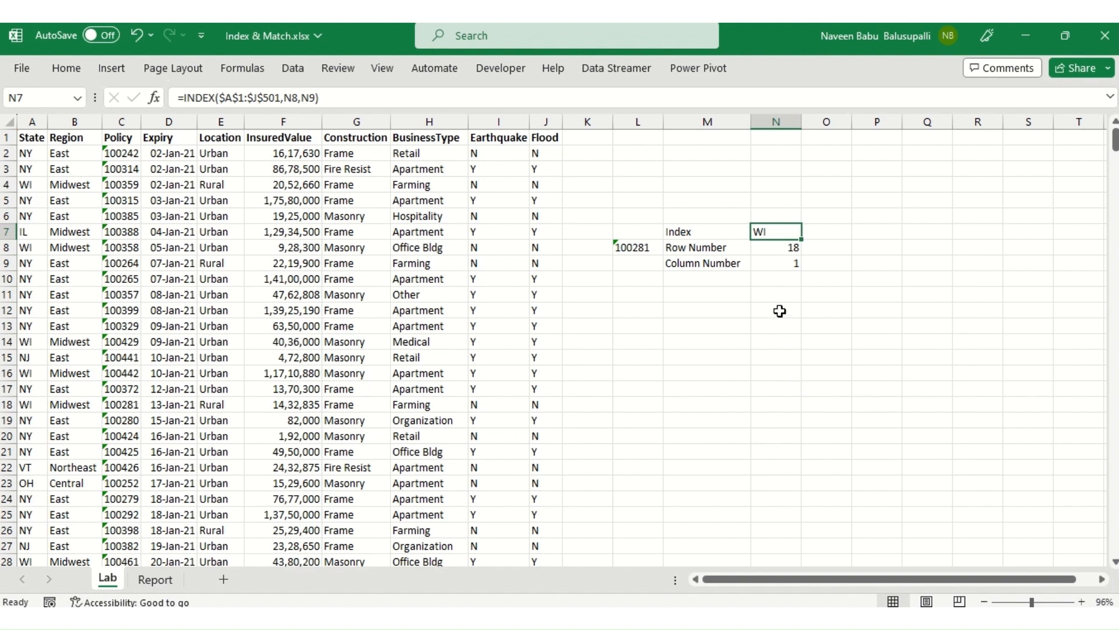
click(785, 267)
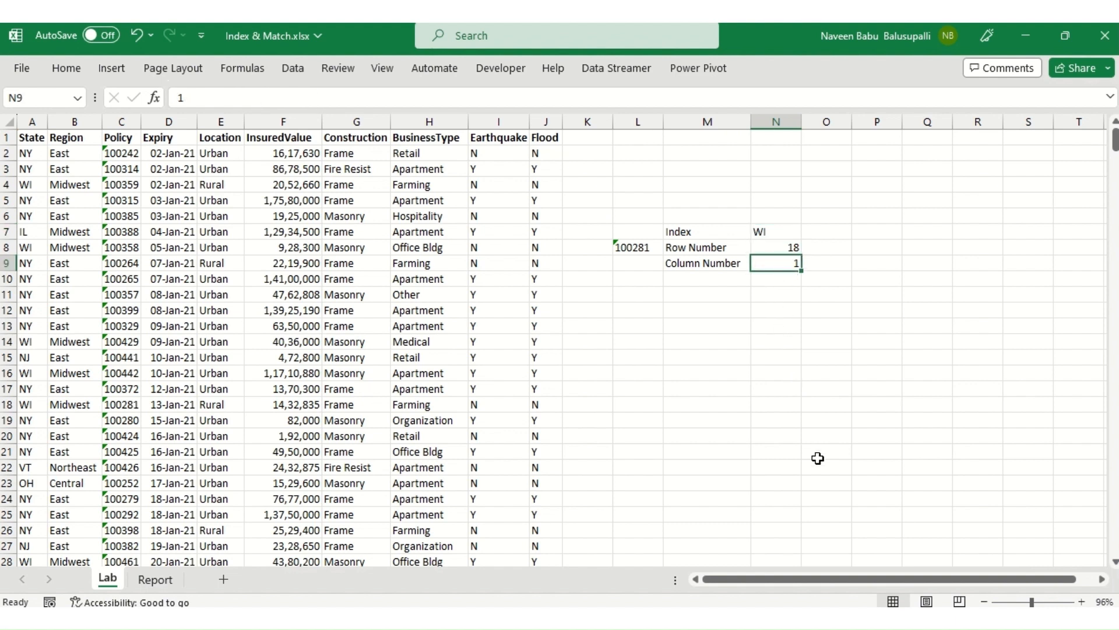
text(3)
key(Return)
key(Up)
key(Up)
key(Up)
key(Up)
key(Down)
key(Down)
key(Down)
text(4)
key(Return)
key(Up)
text(5)
key(Return)
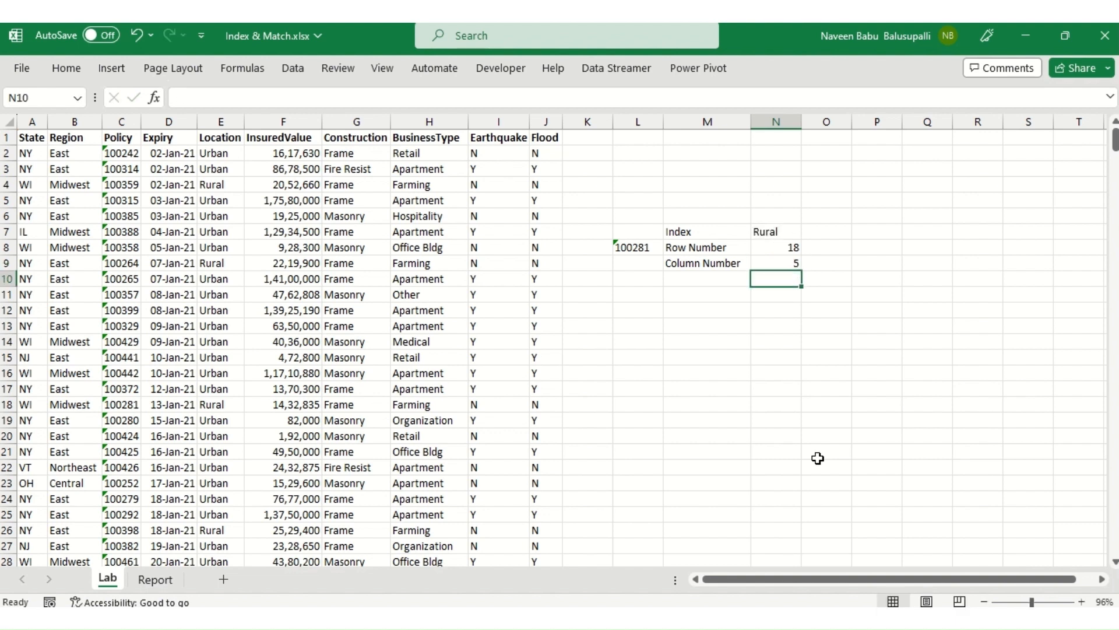
key(Up)
key(Up)
key(Down)
key(Up)
key(Down)
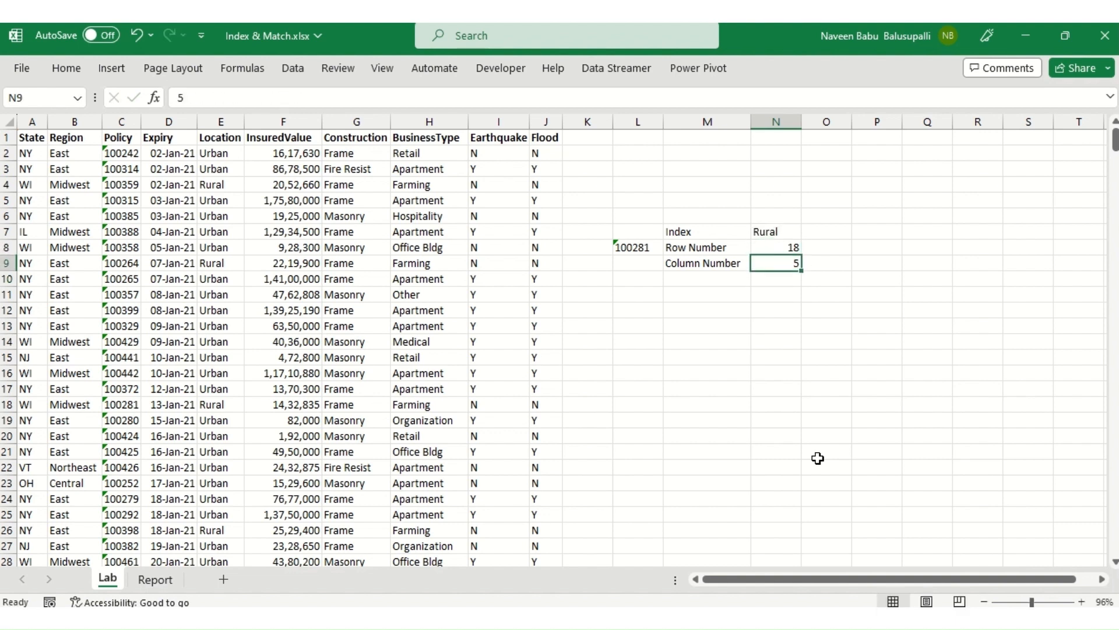
Step: Copy the State header from A1 and paste it as a value into L9, beside the Column Number label
key(Up)
key(Left)
key(Left)
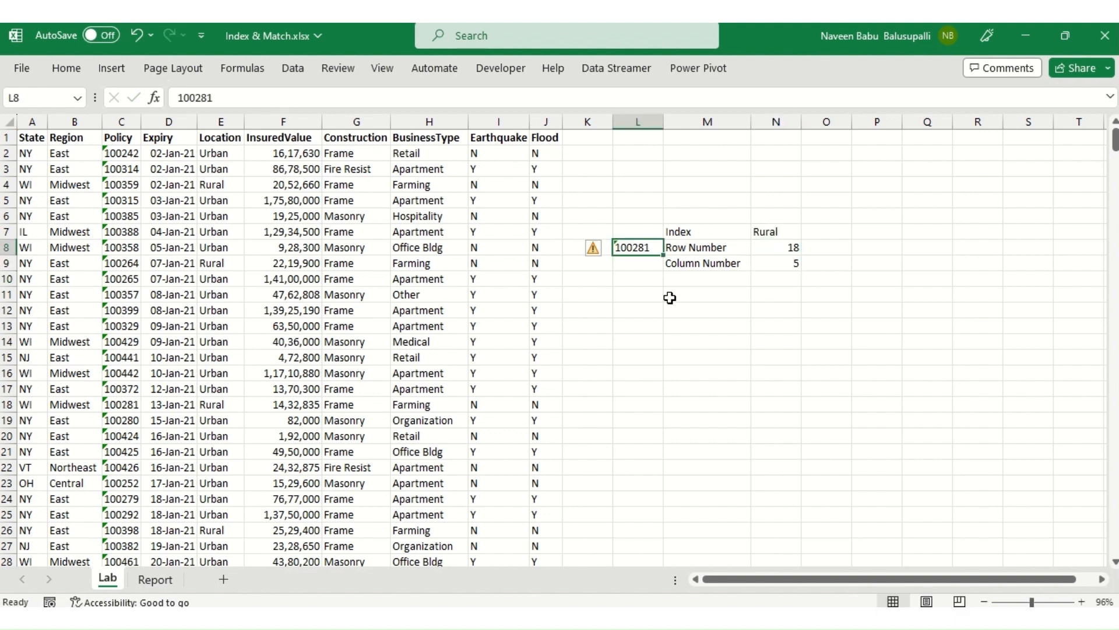
click(643, 265)
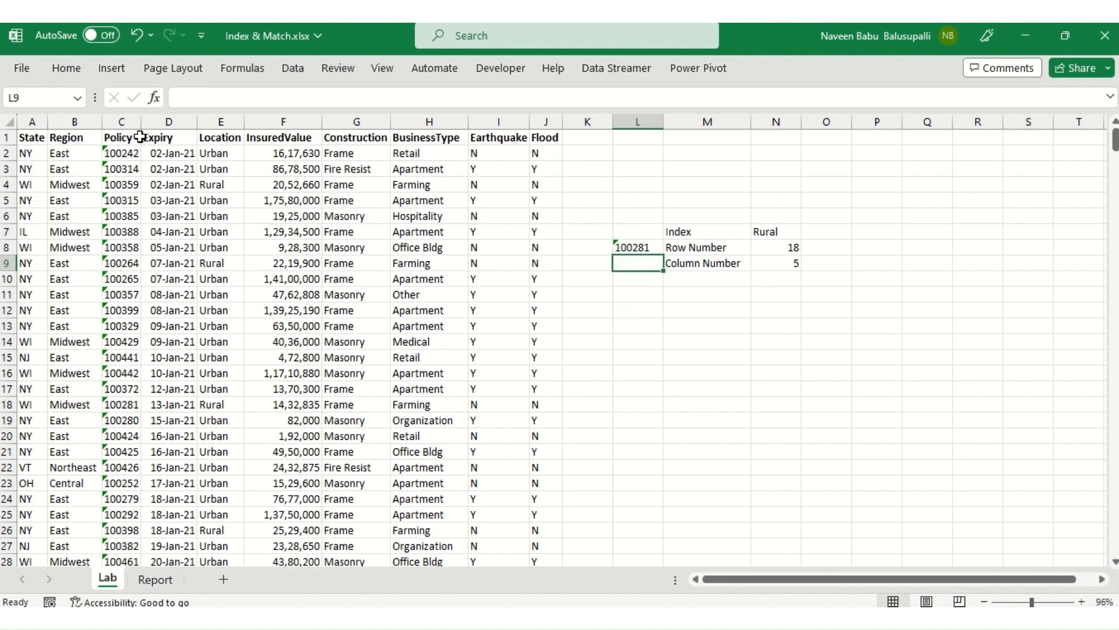
click(25, 138)
key(ctrl+c)
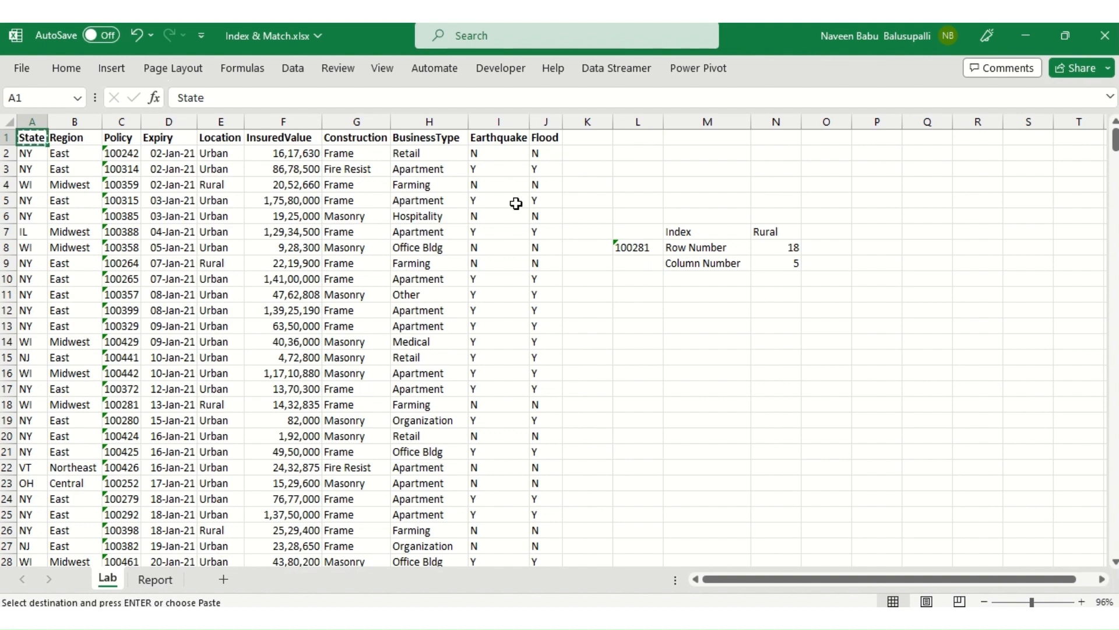
click(643, 265)
key(ctrl+alt+v)
key(v)
key(Return)
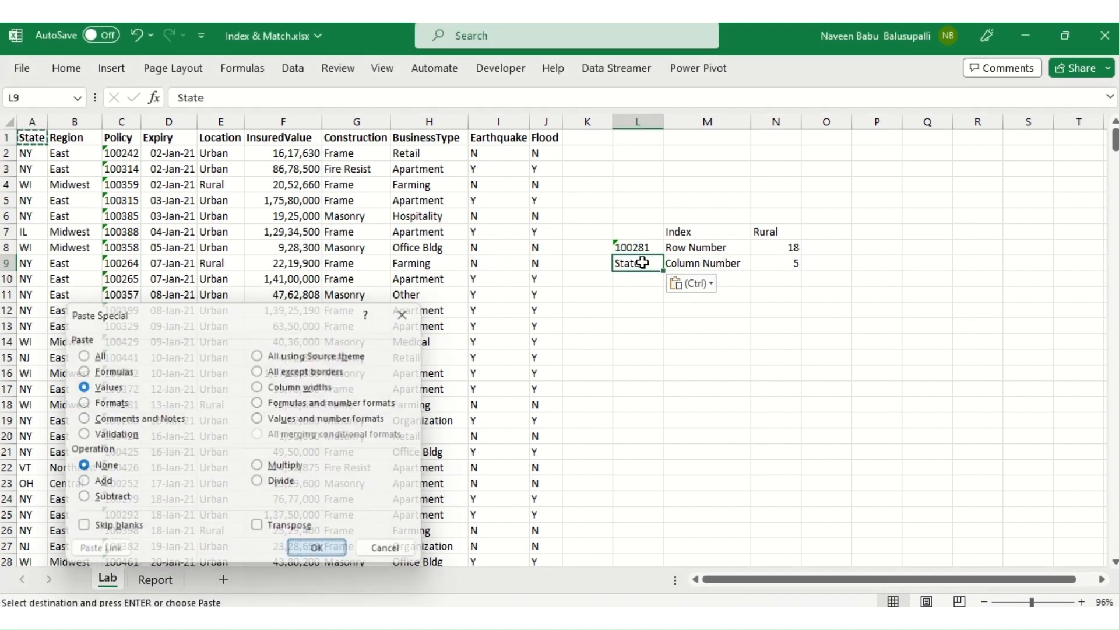
Step: Begin a MATCH formula in the Column Number cell N9 with L9 as the lookup value
key(Right)
key(Right)
key(Right)
key(Left)
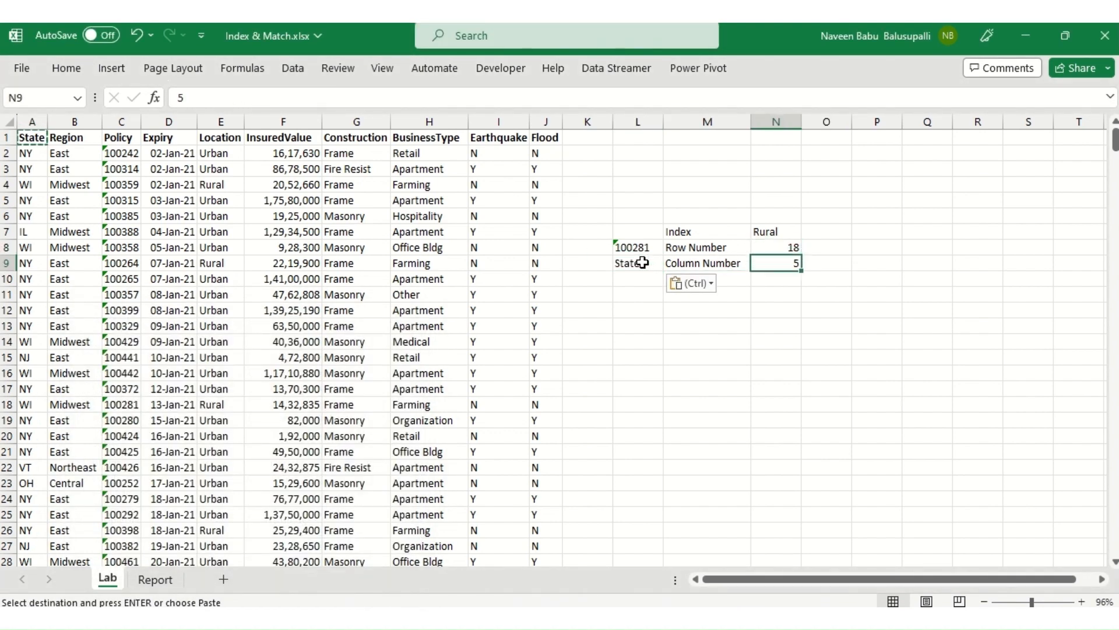
text(=mat)
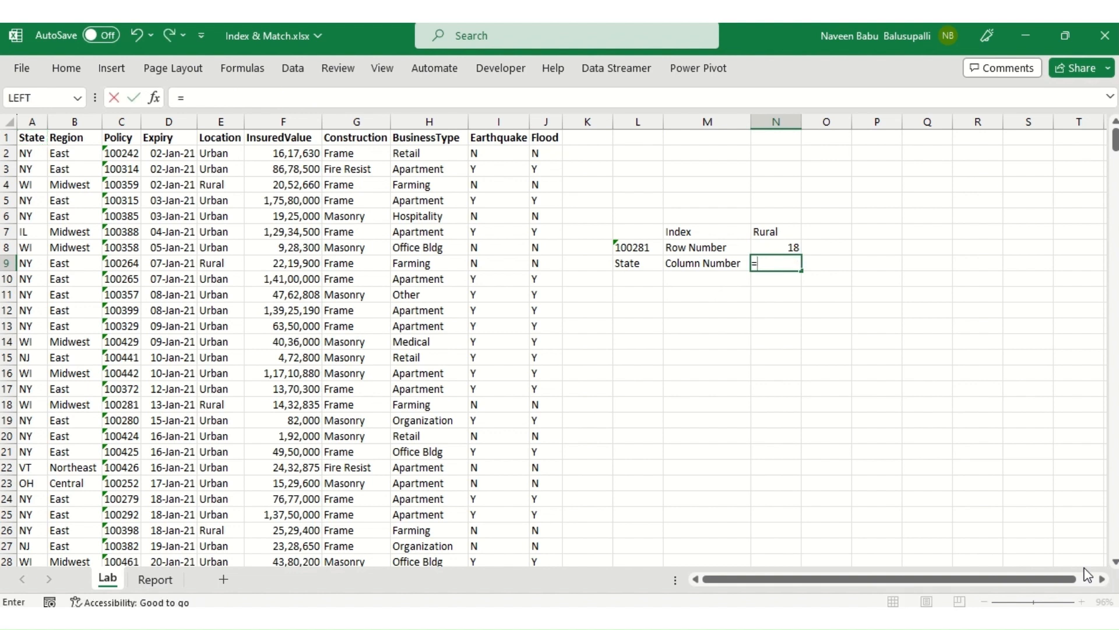
key(Tab)
key(Left)
key(Left)
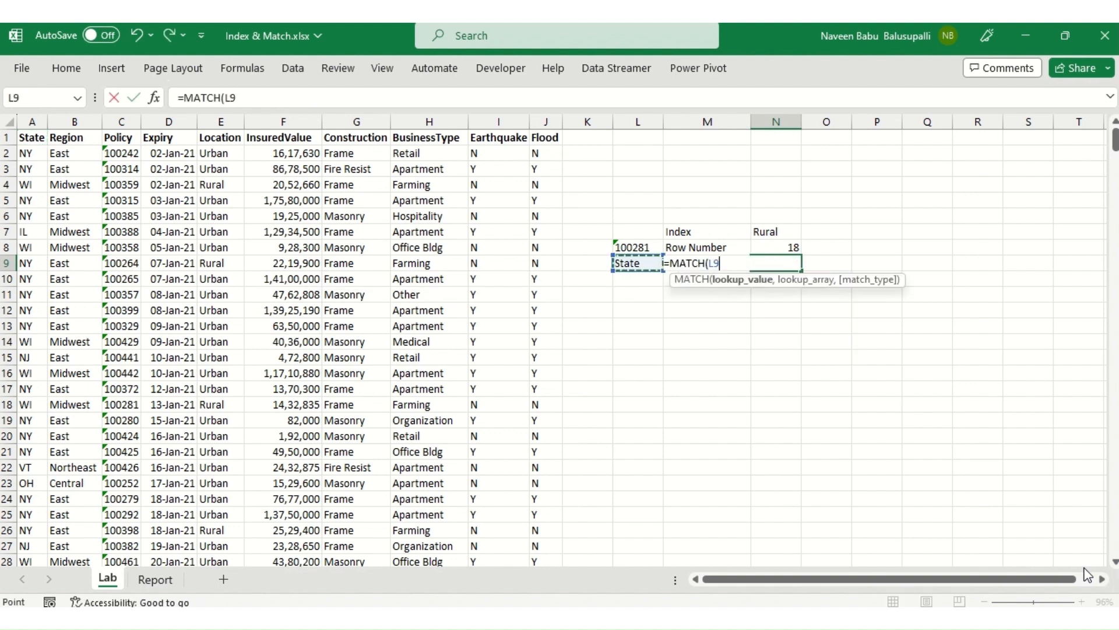
text(,)
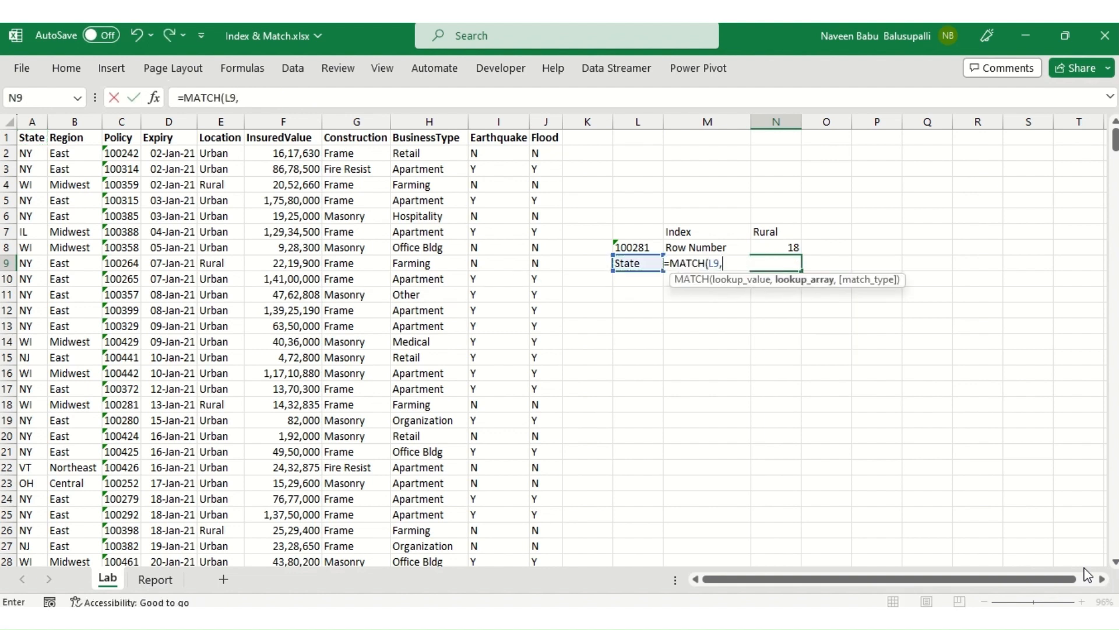
Step: Finish the MATCH formula with the absolute header range $A$1:$J$1 as lookup array and 0 for an exact match
key(Left)
key(Left)
key(Left)
key(Left)
key(Left)
key(Up)
key(Up)
key(Up)
key(Up)
key(Up)
key(Up)
key(Up)
key(Up)
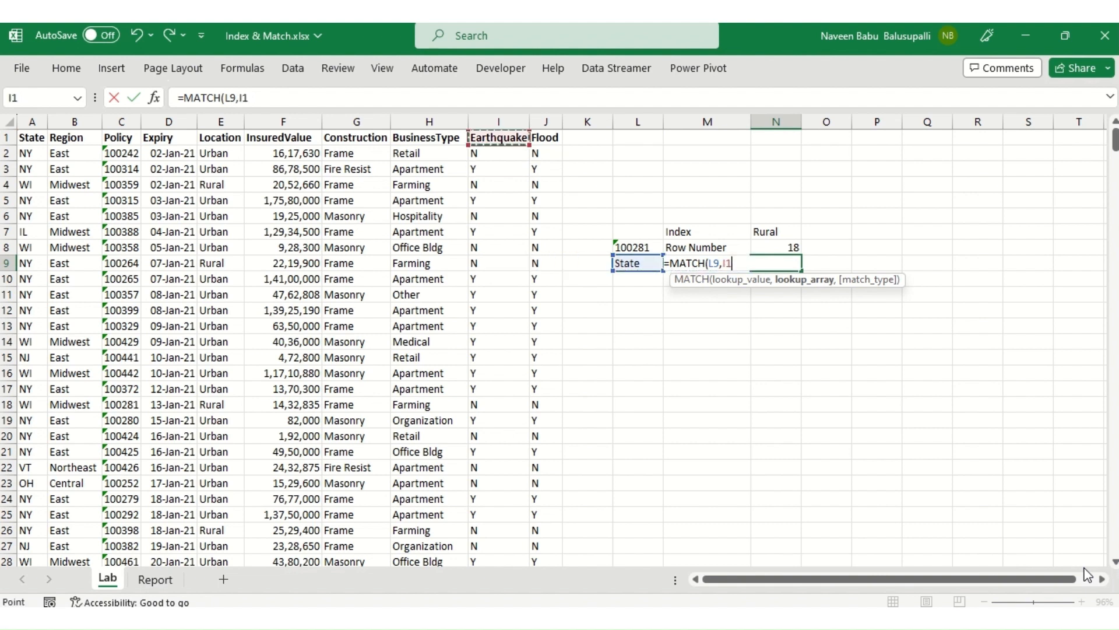
key(Home)
key(ctrl+shift+Right)
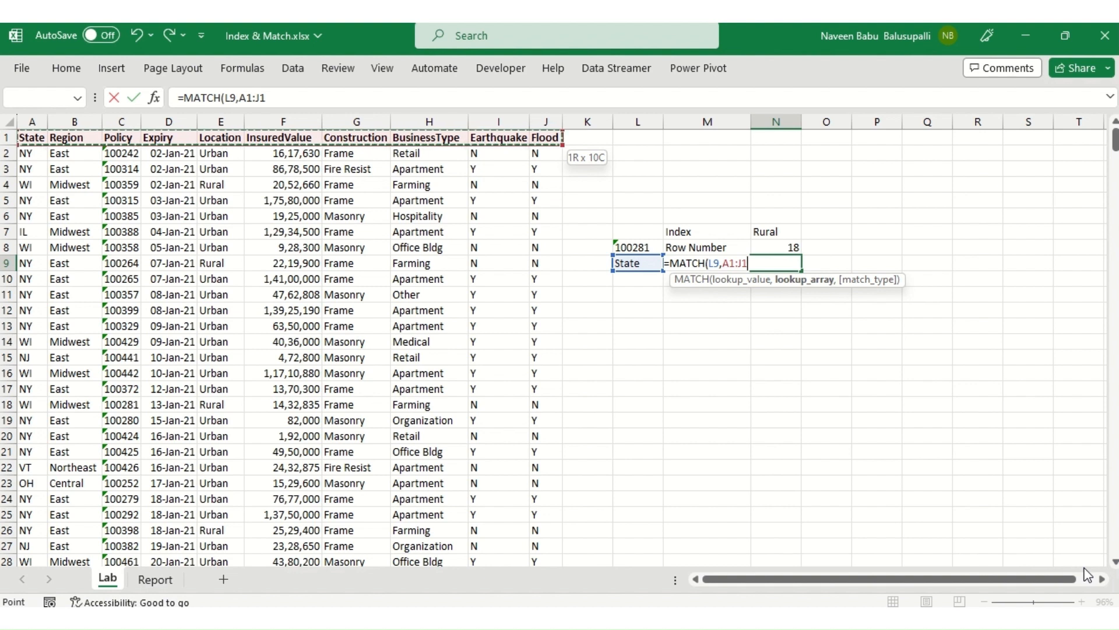
key(F4)
text(,)
key(Down)
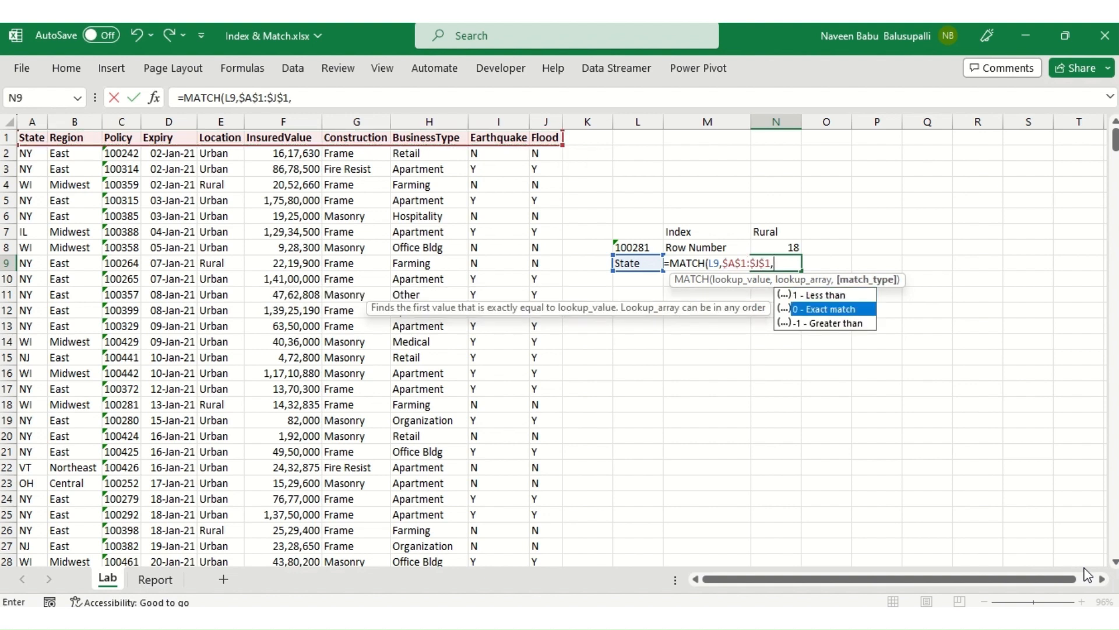
key(Tab)
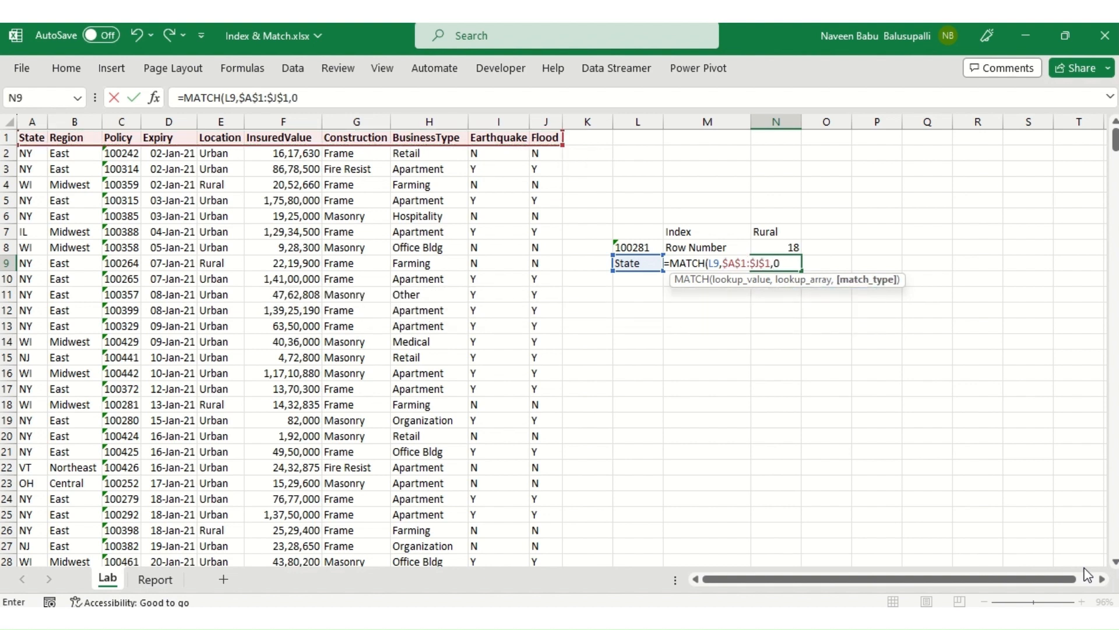
text())
key(Return)
Step: Examine the INDEX formula in N7, the MATCH formulas in N8 and N9, and the lookup value in L8
key(Up)
key(Up)
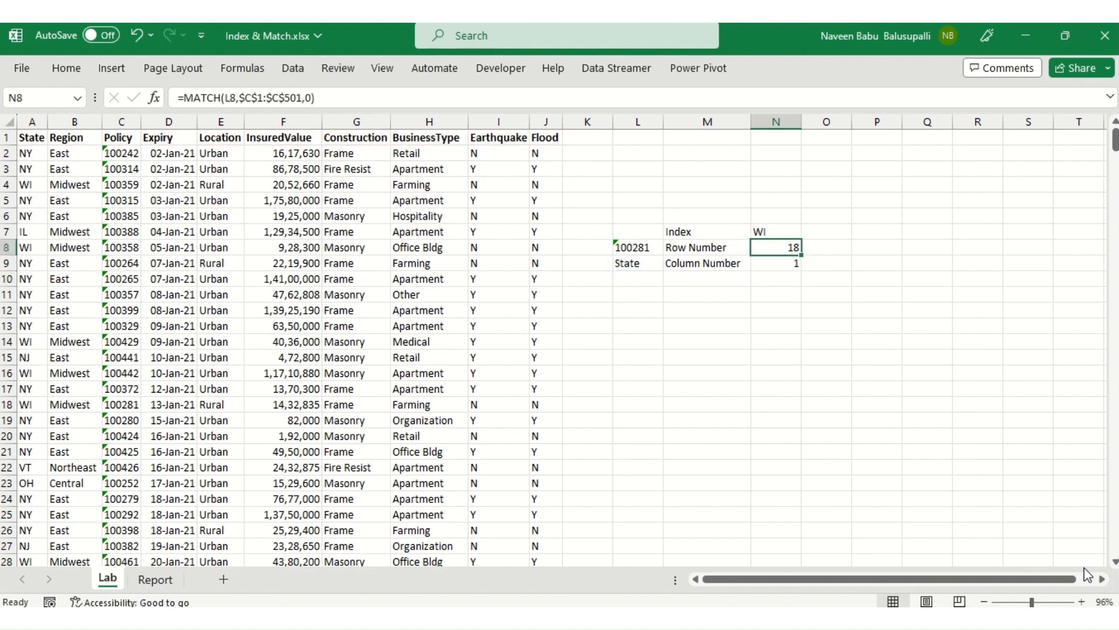
key(Down)
key(Up)
key(Up)
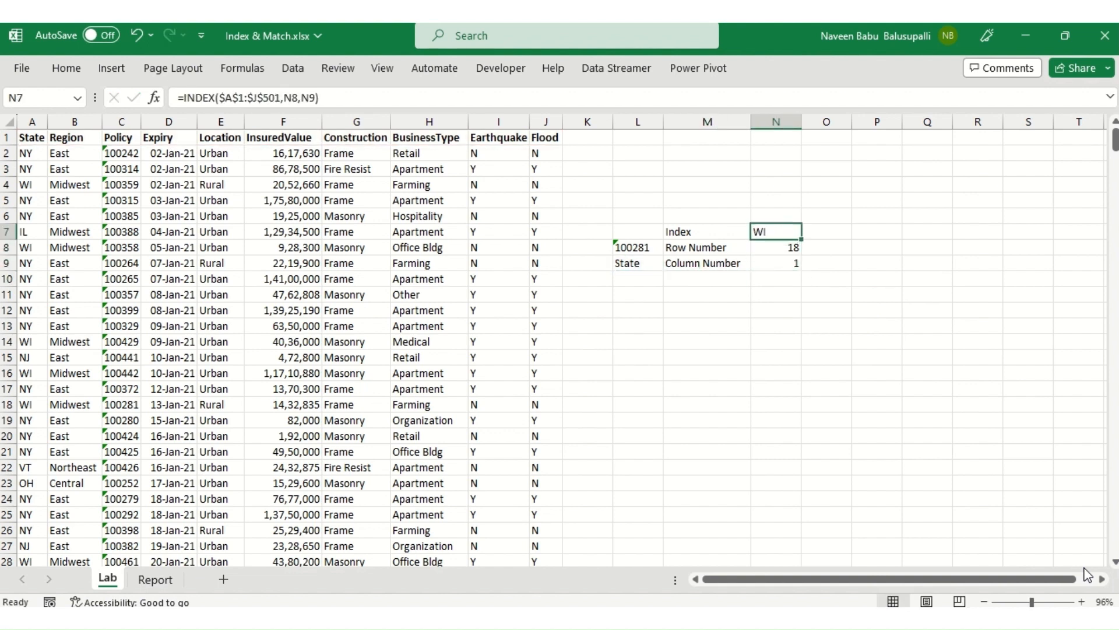
key(Down)
key(Down)
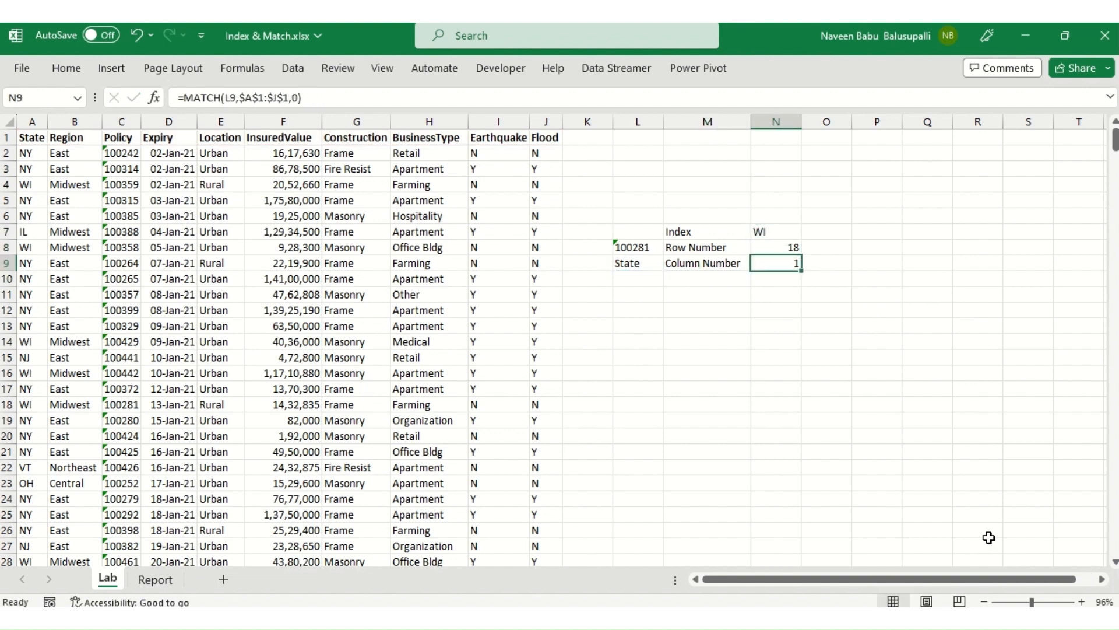
click(635, 251)
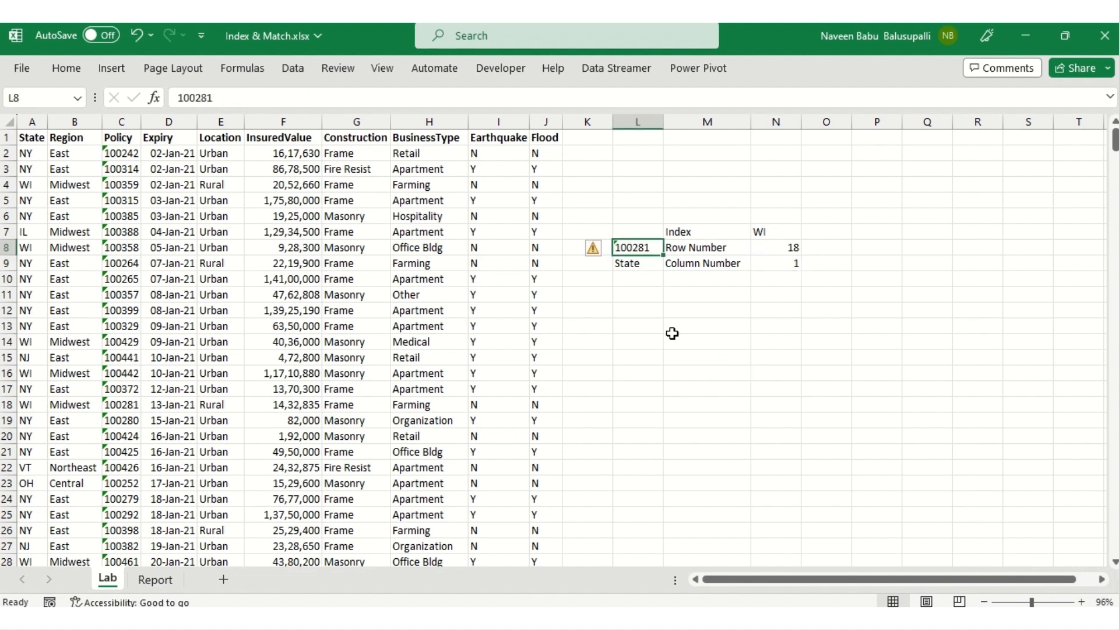
Step: Paste the InsuredValue header from F1 as a value into L9 and check the INDEX and Row Number formulas in N7 and N8
click(280, 136)
key(ctrl+c)
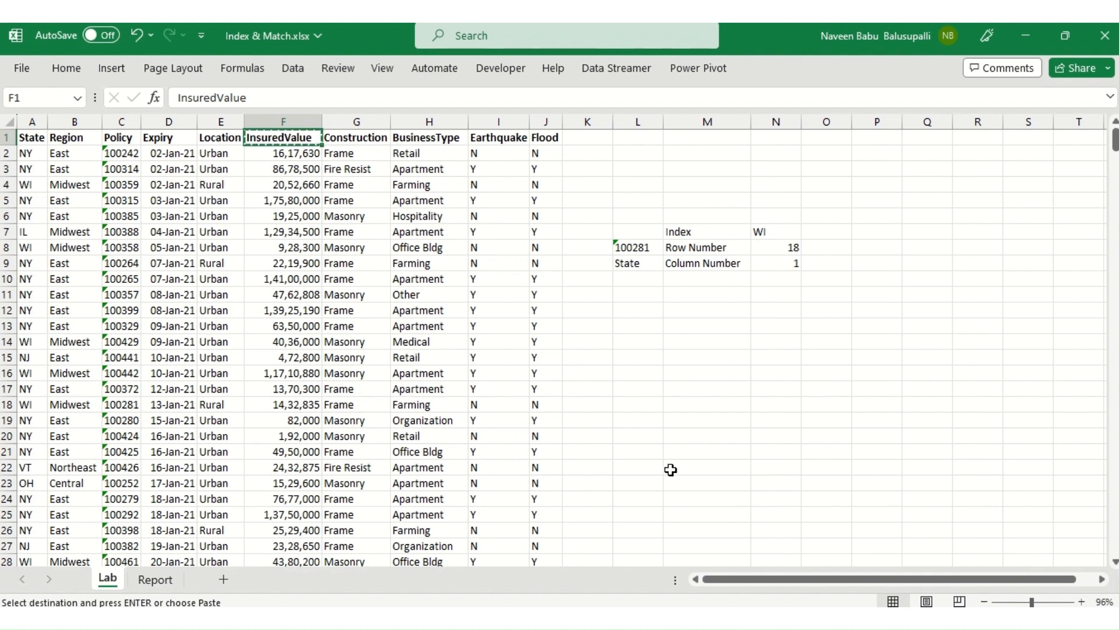
click(630, 264)
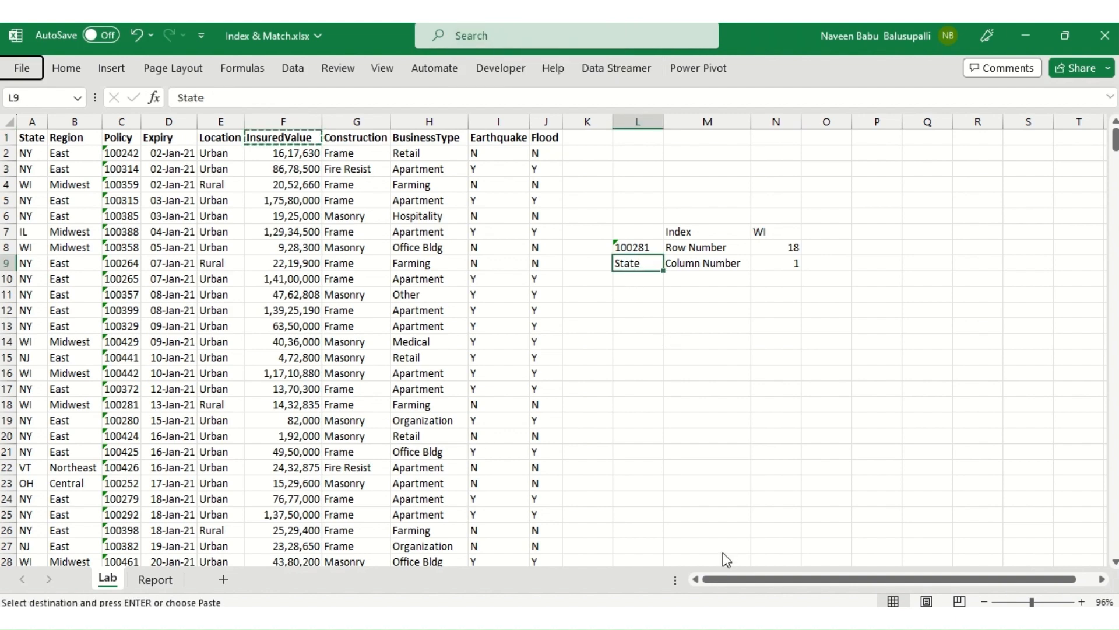
key(ctrl+alt+v)
key(Return)
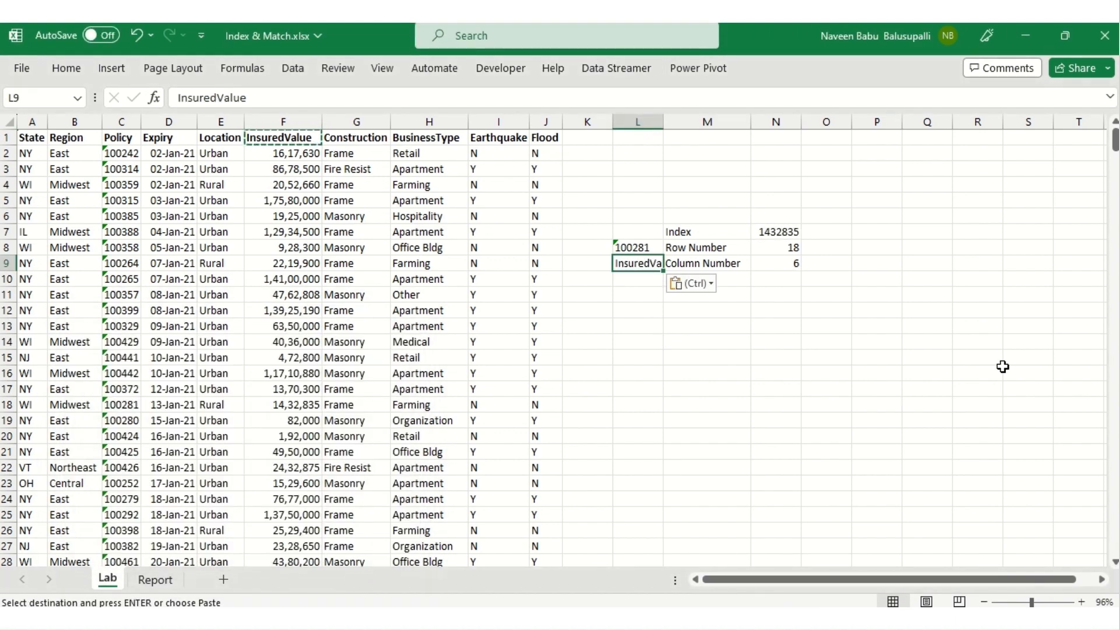
click(775, 232)
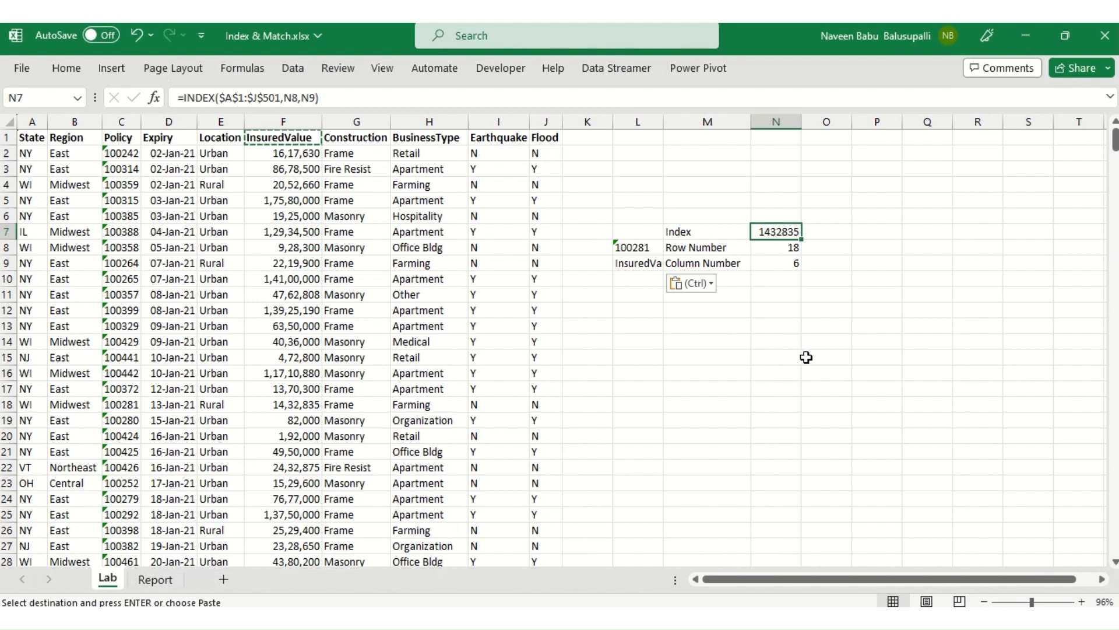
key(Down)
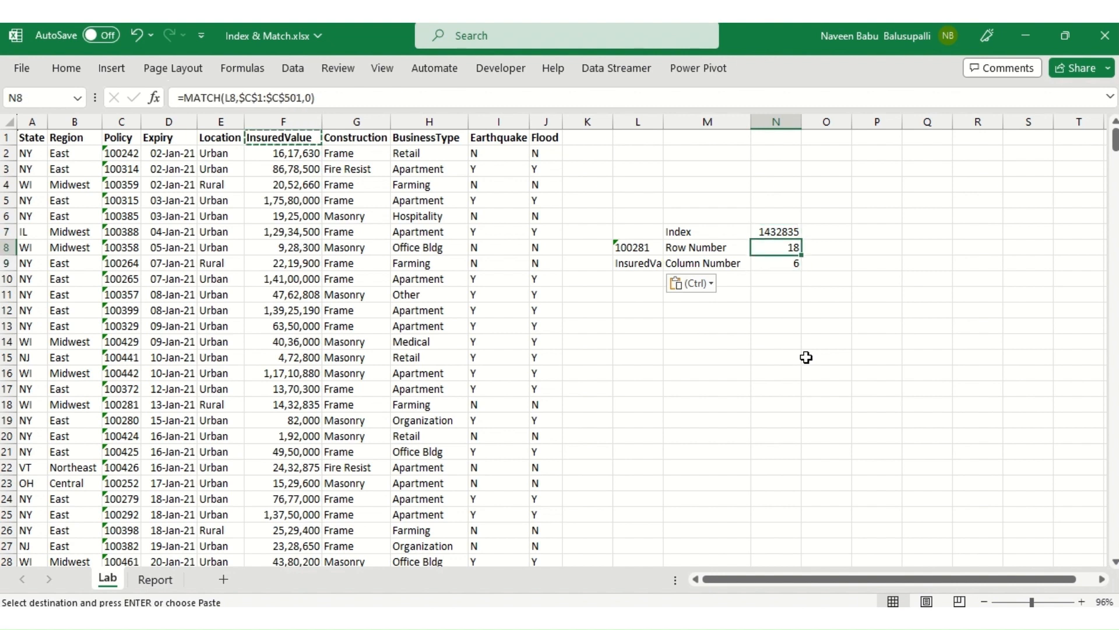
key(Escape)
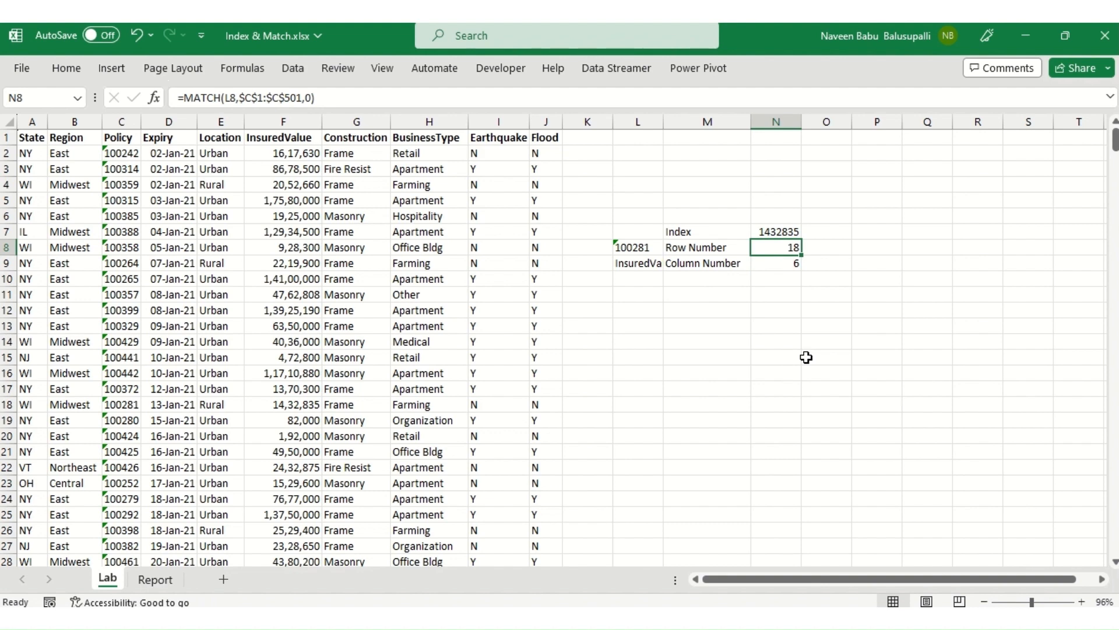
Step: Switch to the Report sheet
key(ctrl+Page_Down)
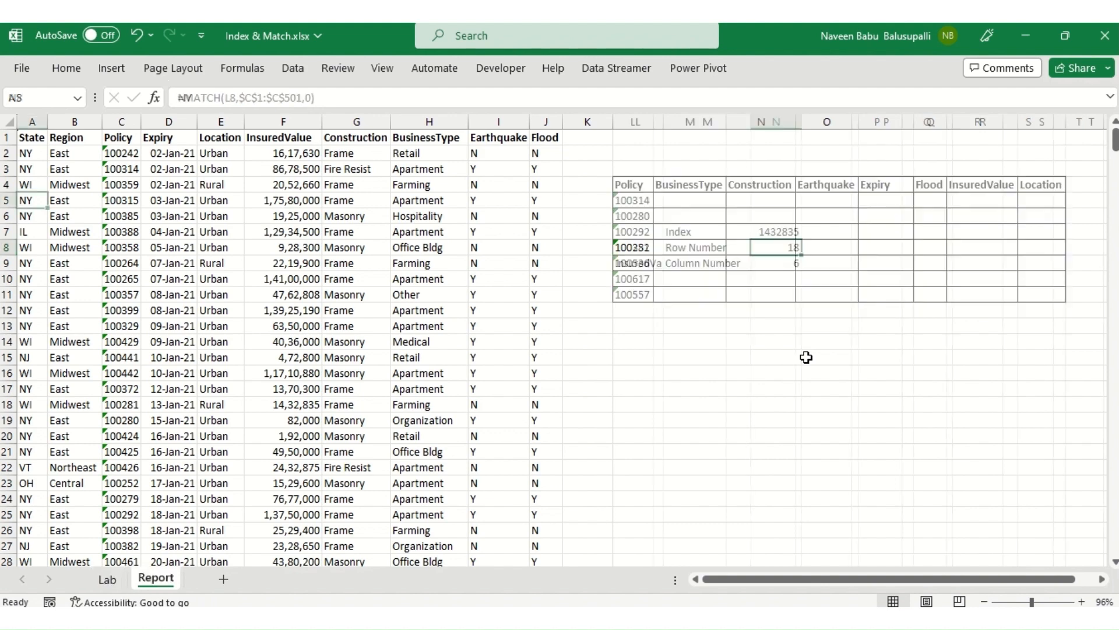
Step: Start an INDEX formula in M5, the BusinessType cell for the first policy of the report table
click(344, 326)
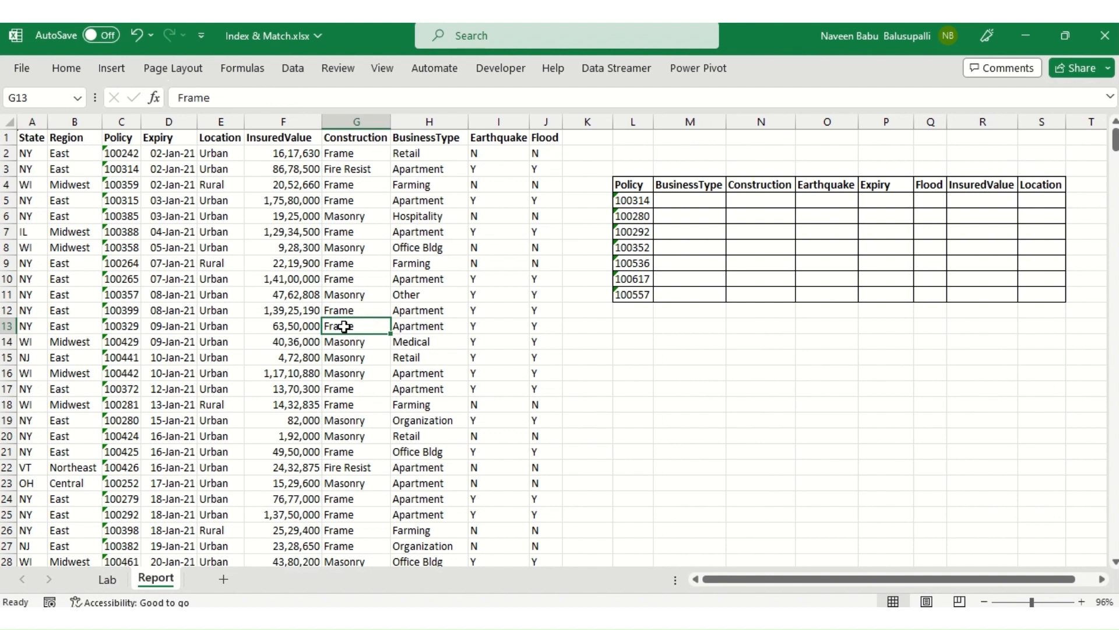
key(Right)
key(Right)
key(Right)
key(Right)
key(Right)
key(Up)
key(Up)
key(Up)
key(Up)
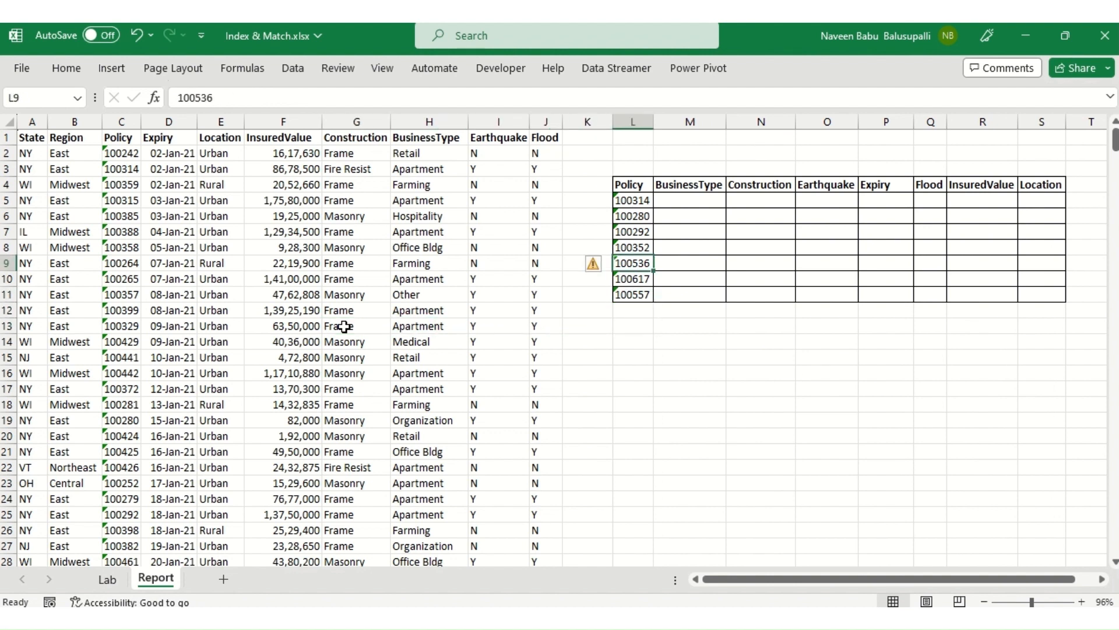
key(Right)
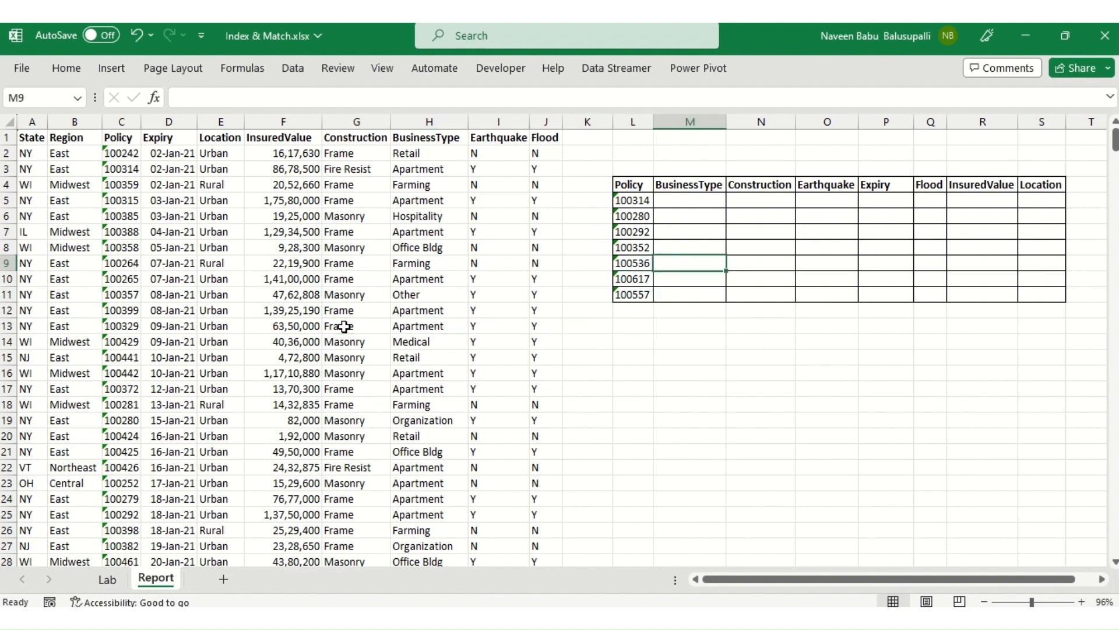
key(Up)
key(Up)
key(Up)
key(Up)
text(=IN)
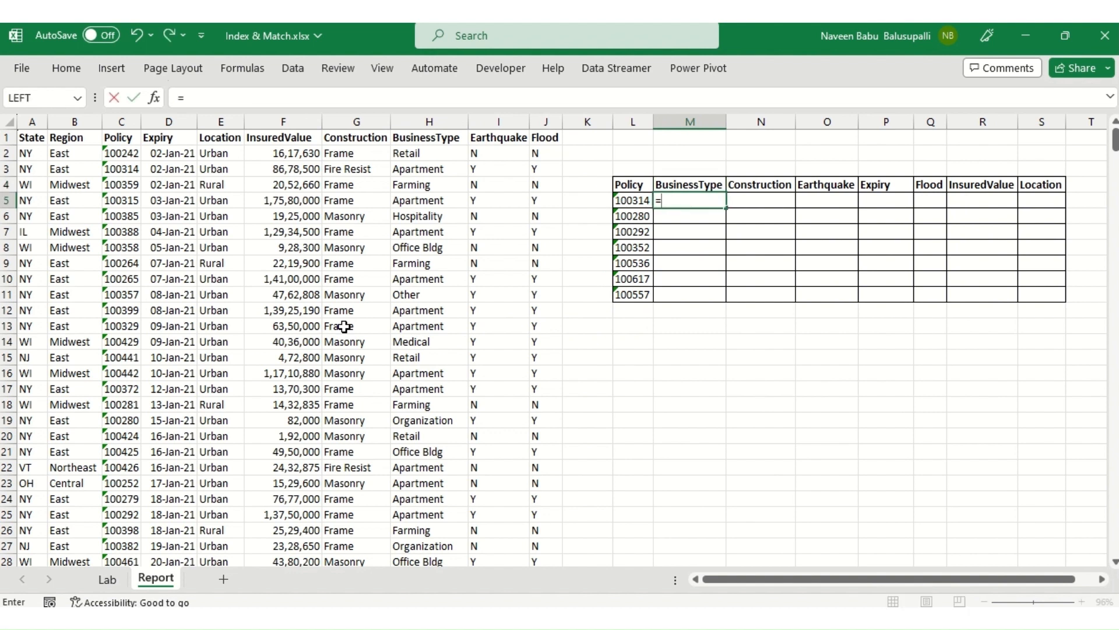
key(Tab)
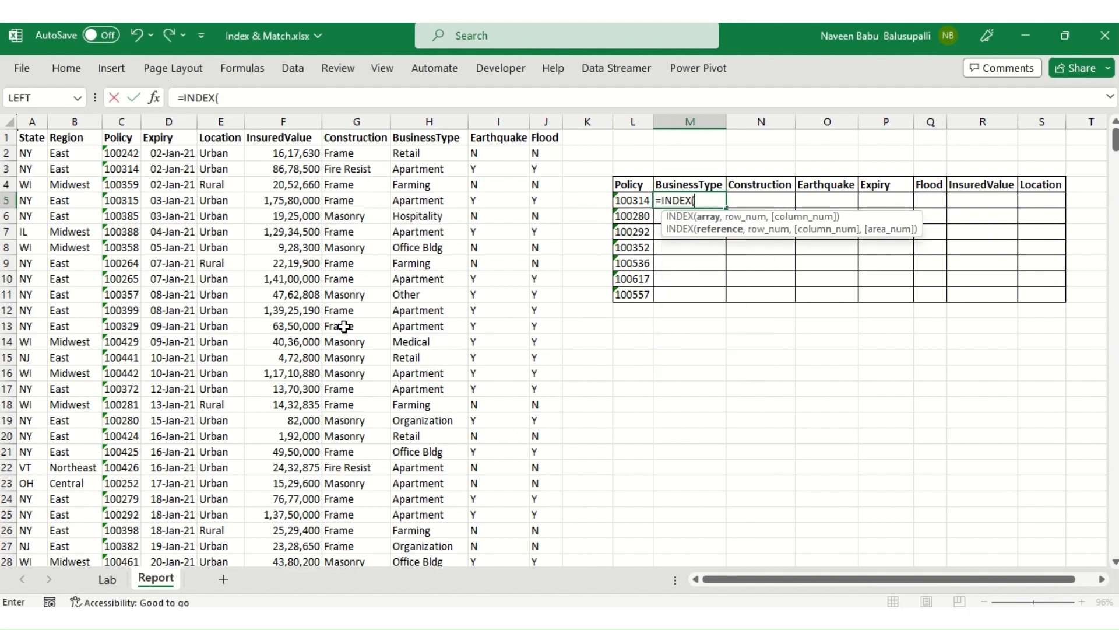
Step: Give INDEX the whole data table as its array, using the absolute range $A$1:$J$501
key(Left)
key(ctrl+Left)
key(ctrl+Left)
key(ctrl+Up)
key(ctrl+shift+Right)
key(ctrl+shift+Down)
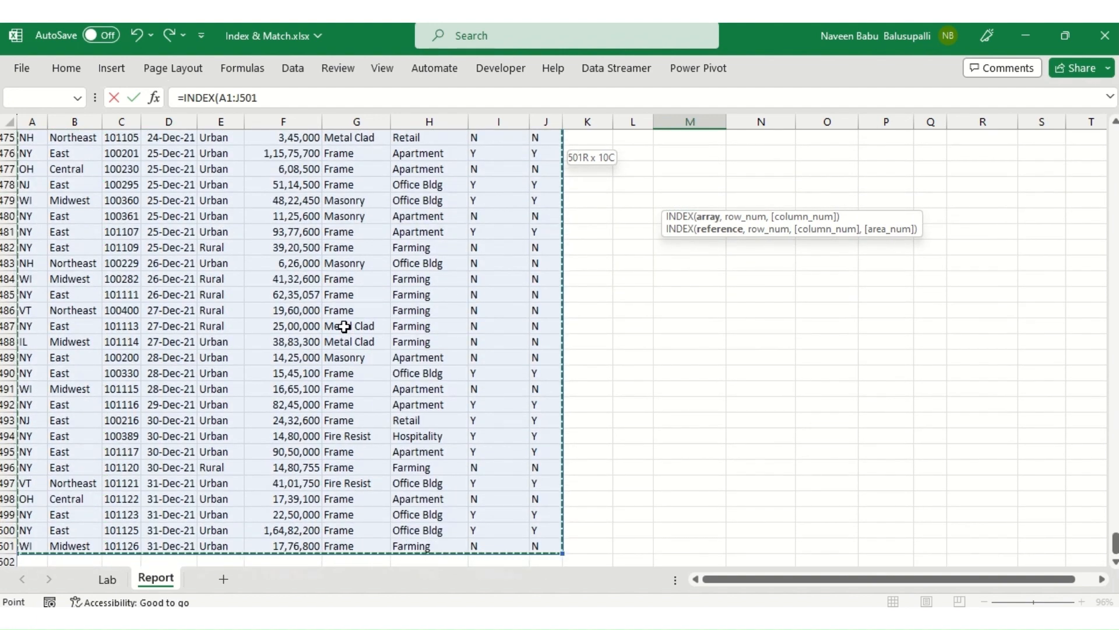
key(F4)
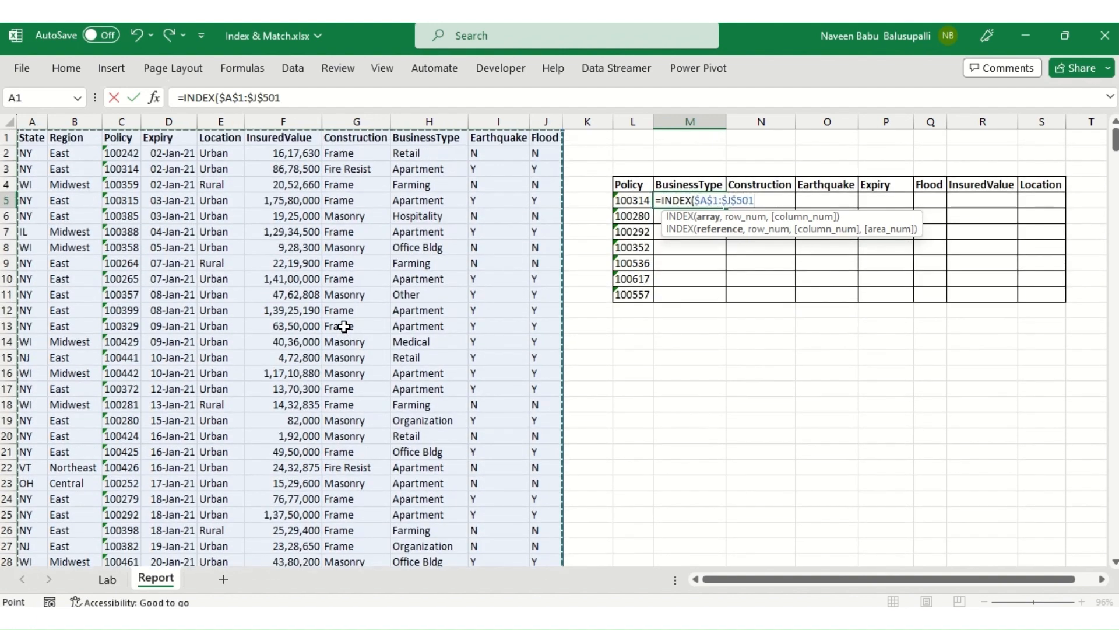
text(,)
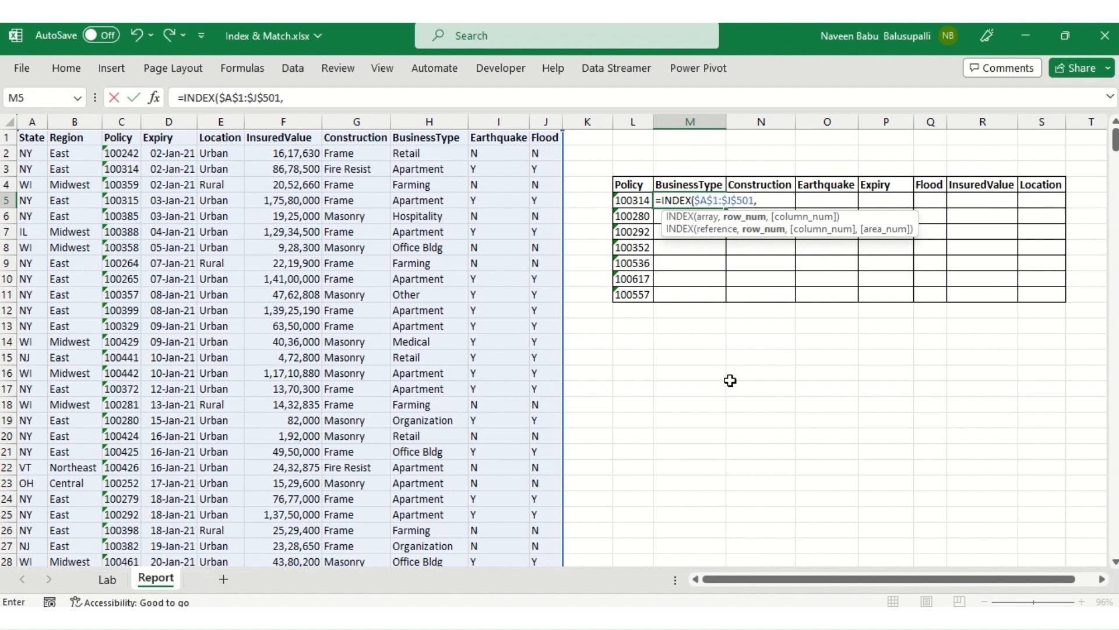
Step: Nest a MATCH as the row number, with the policy cell $L5 as a column-locked lookup value
text(mat)
key(Tab)
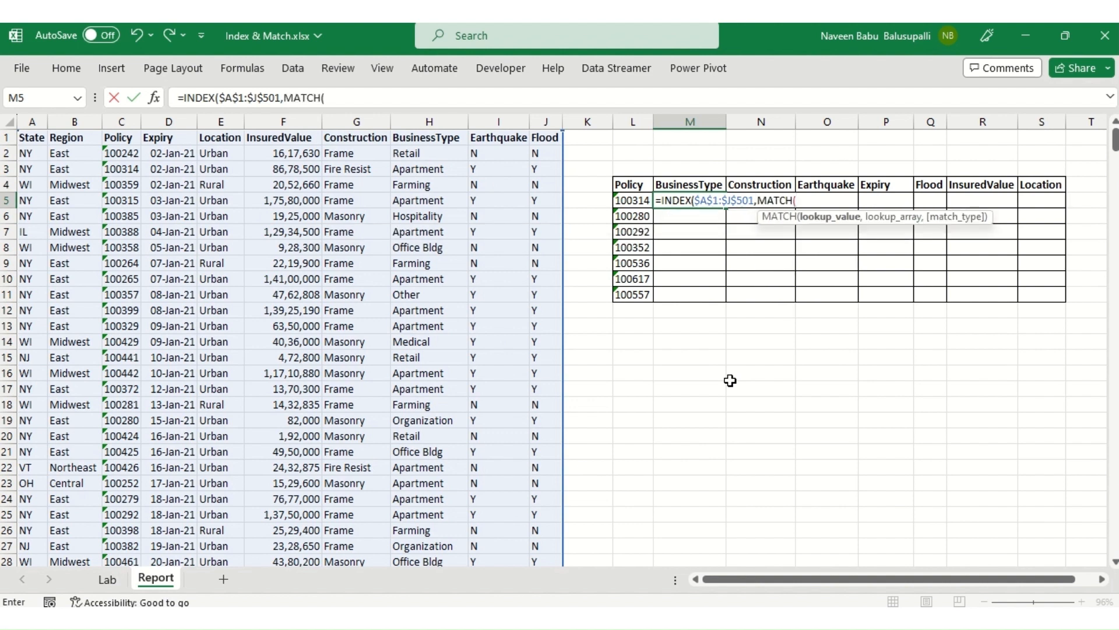
key(Left)
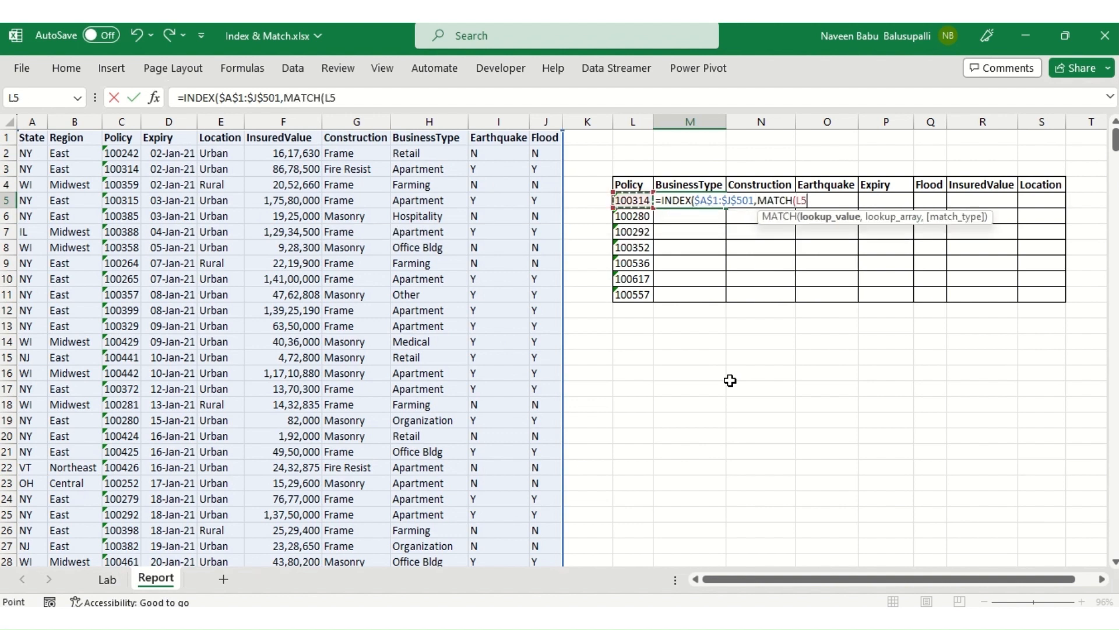
key(F4)
key(F4)
key(F4)
text(,)
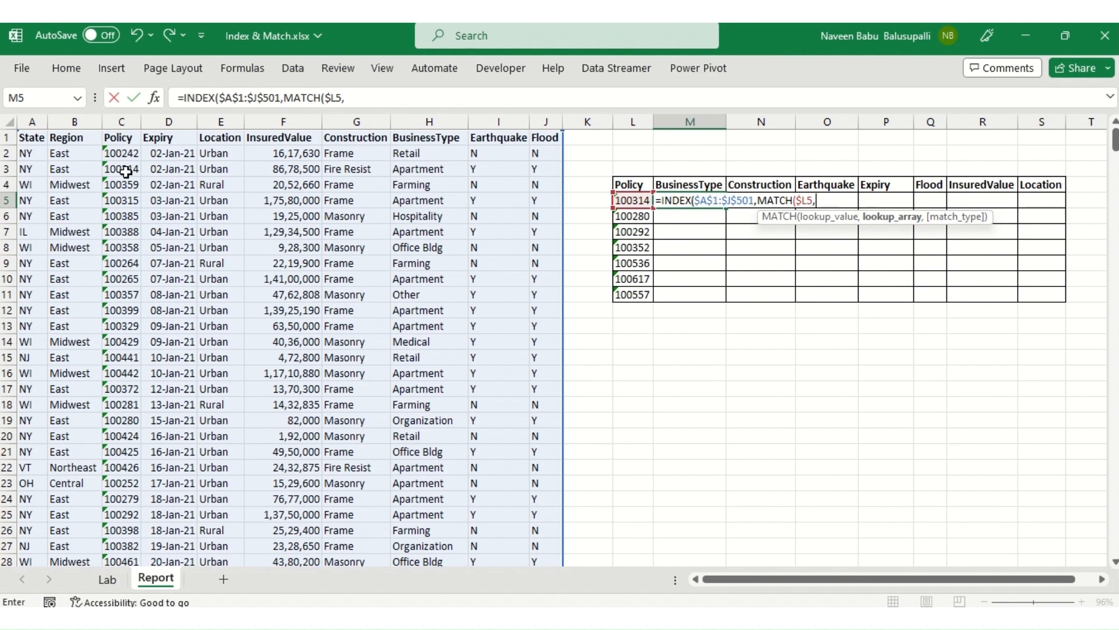
Step: Complete the row MATCH with the absolute Policy column $C$1:$C$501 as lookup array and 0 for an exact match
click(118, 138)
key(ctrl+shift+Down)
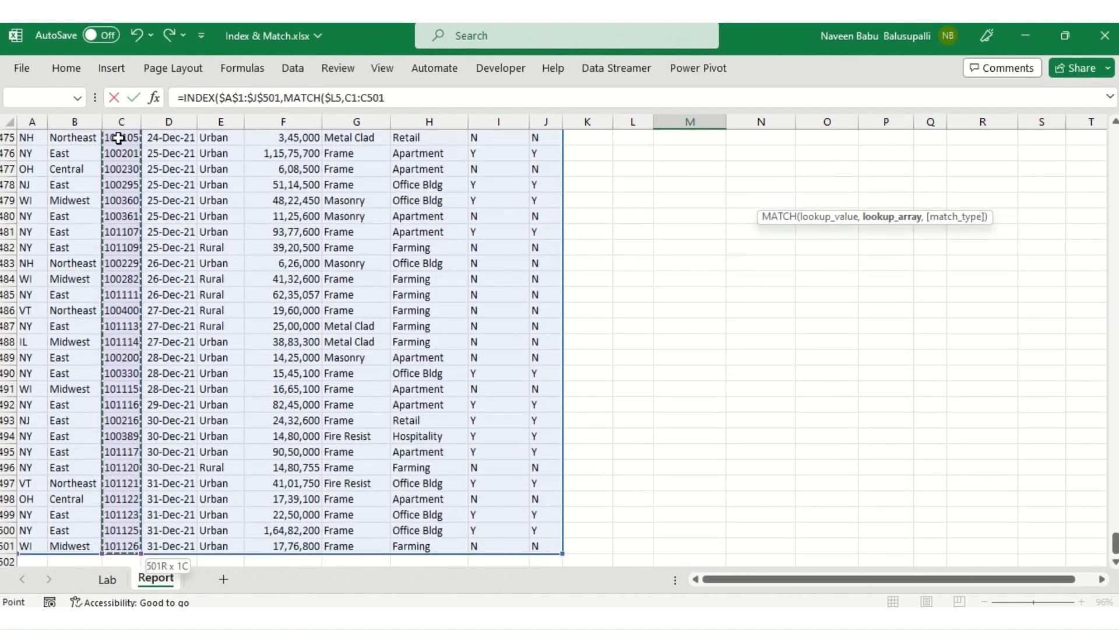
key(F4)
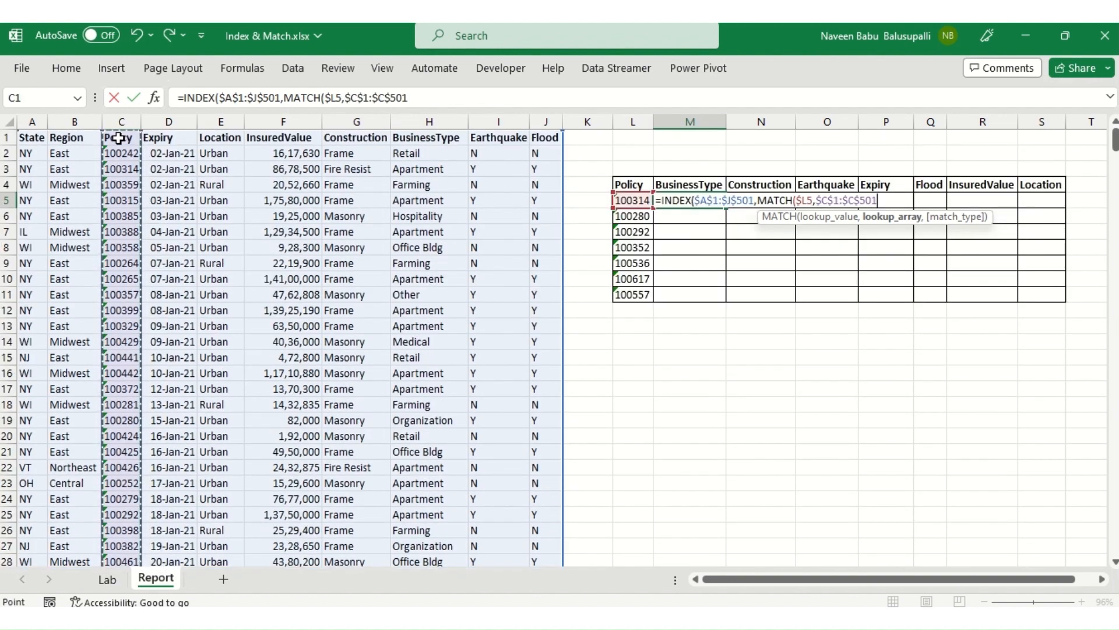
text(,)
key(Down)
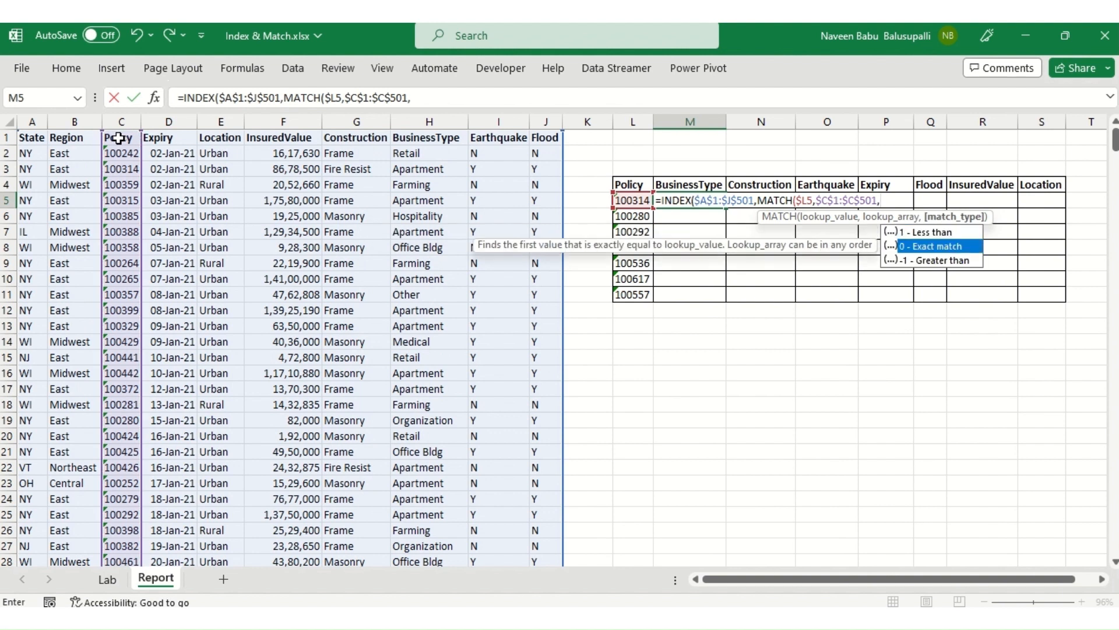
key(Tab)
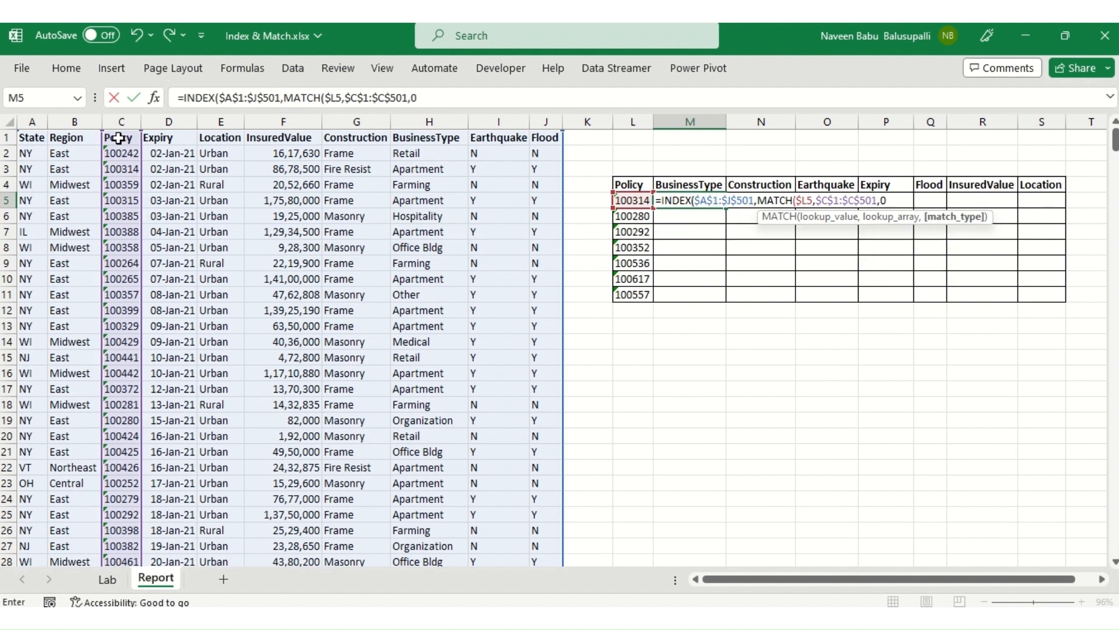
text())
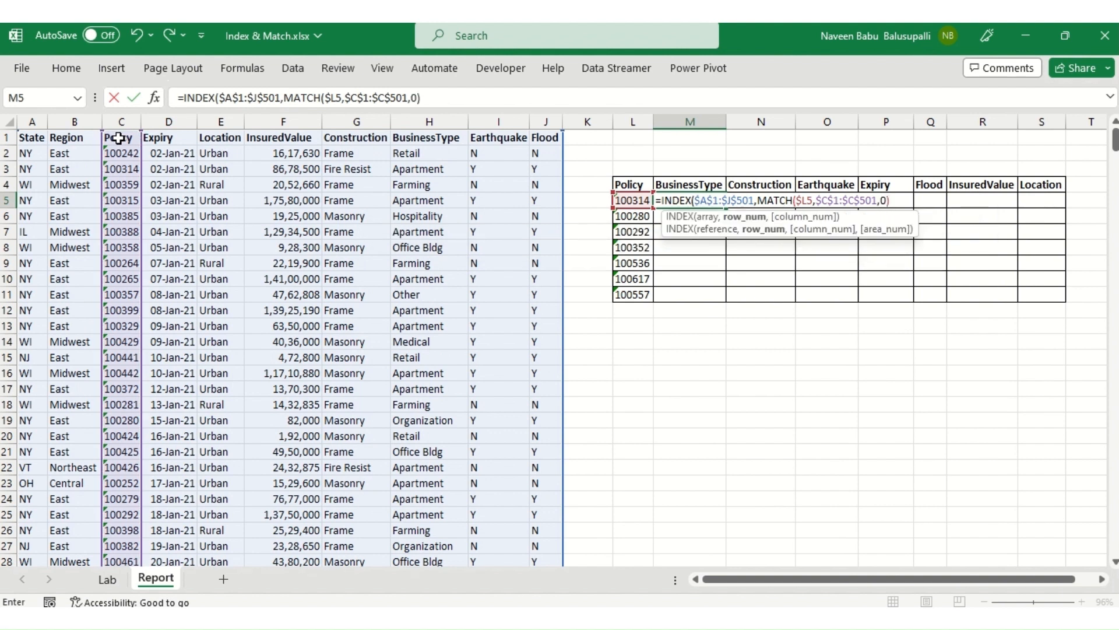
text(,)
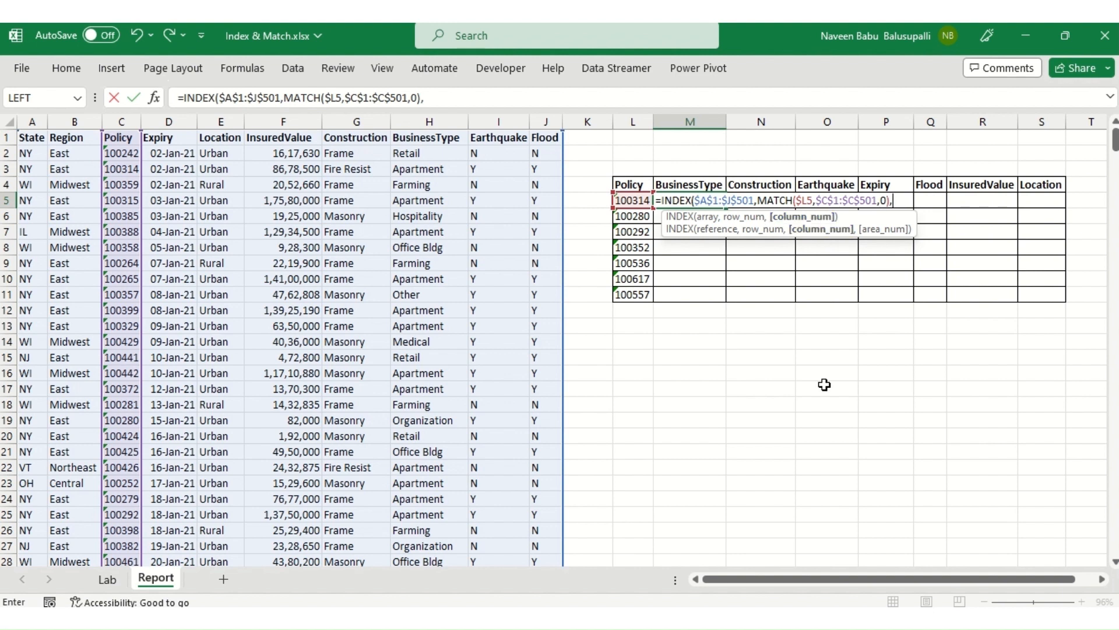
Step: Nest a second MATCH as the column number, with the BusinessType header M$4 as a row-locked lookup value
text(MATCH()
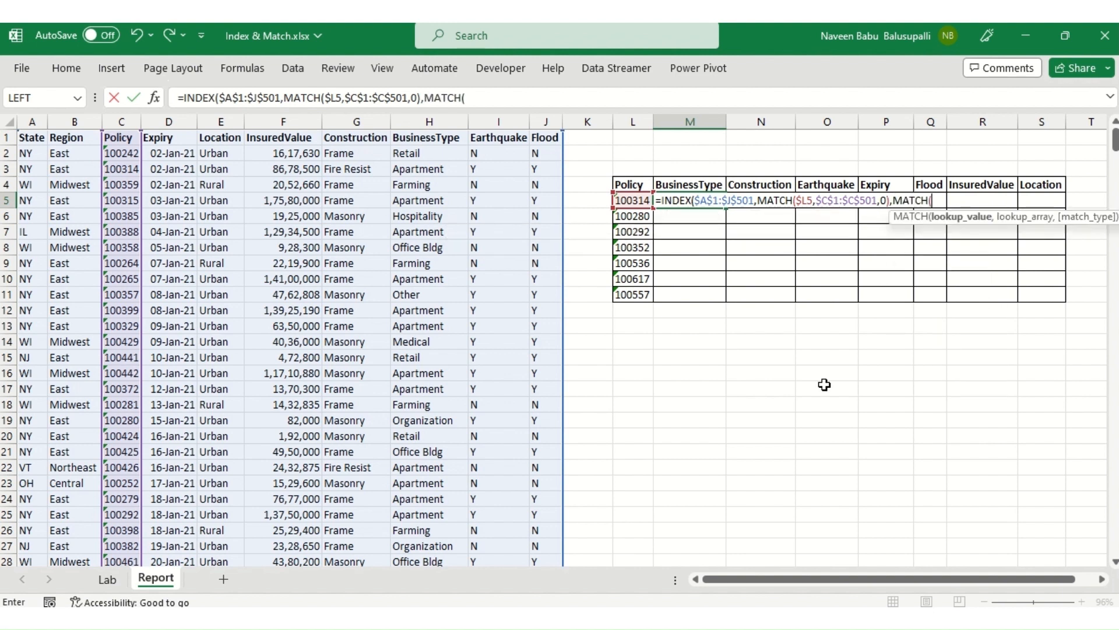
key(Up)
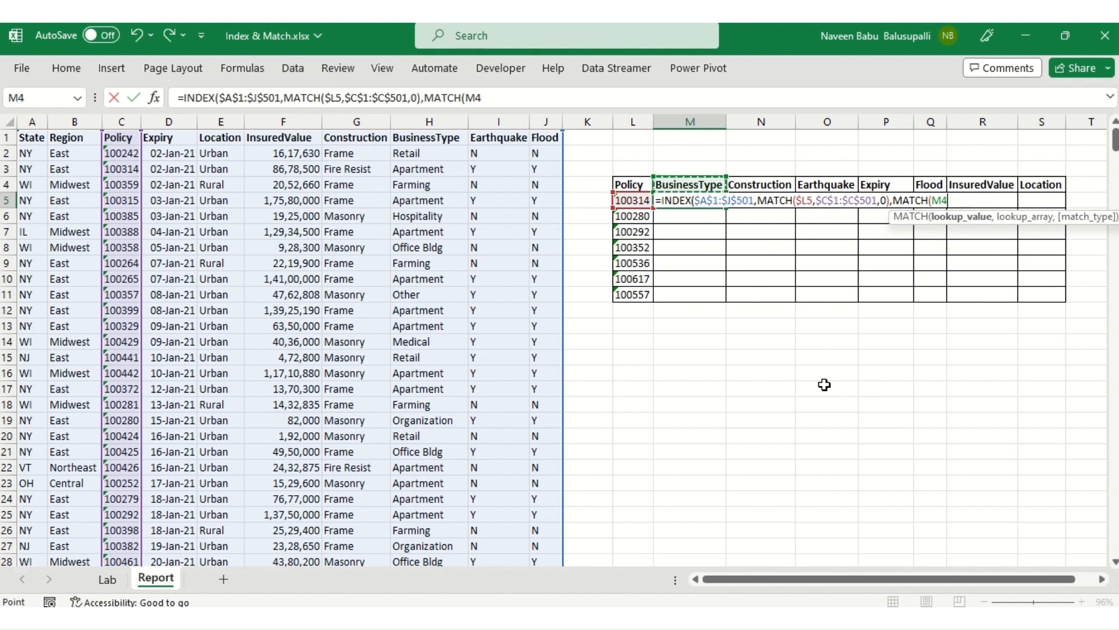
key(F4)
key(F4)
text(,)
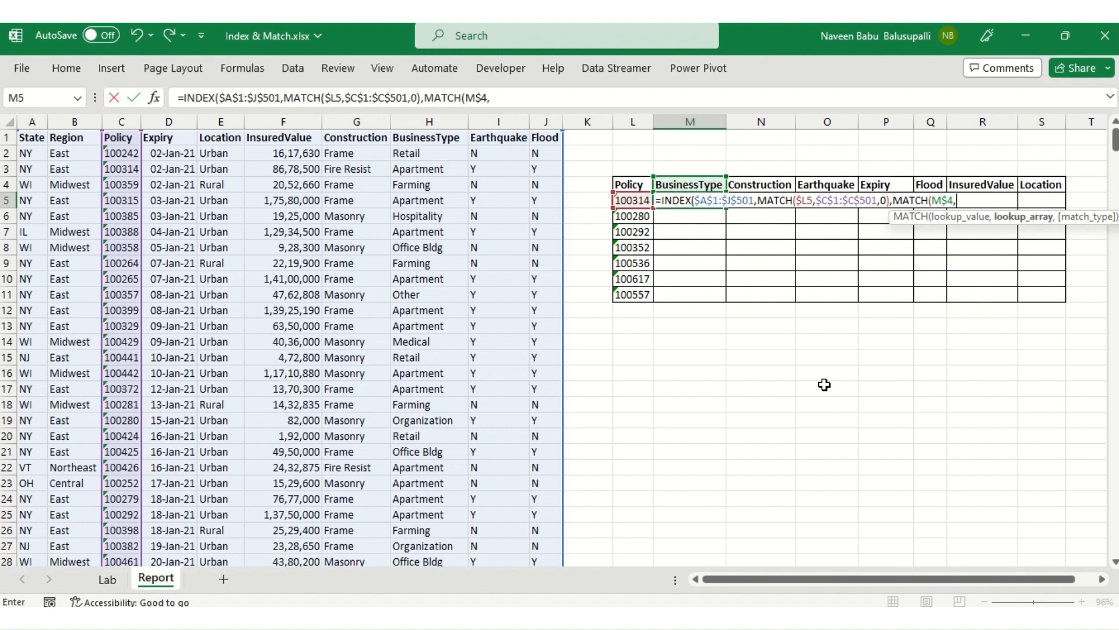
Step: Set the column MATCH's lookup array to the absolute header row range $A$1:$J$1
key(Left)
key(Left)
key(Left)
key(Left)
key(ctrl+Up)
key(ctrl+Left)
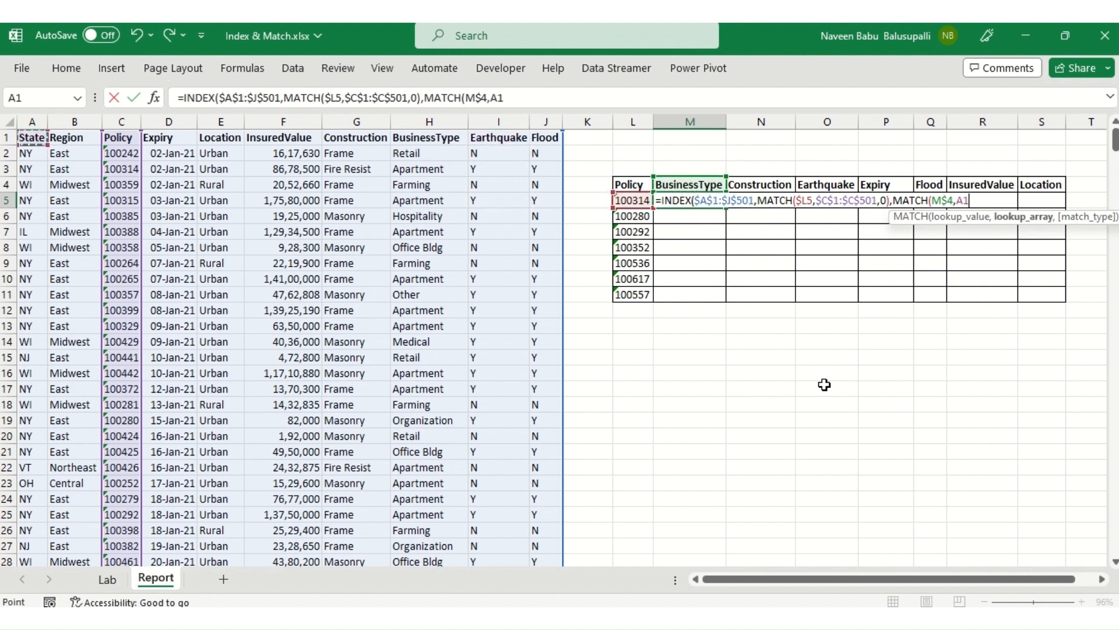
key(ctrl+shift+Right)
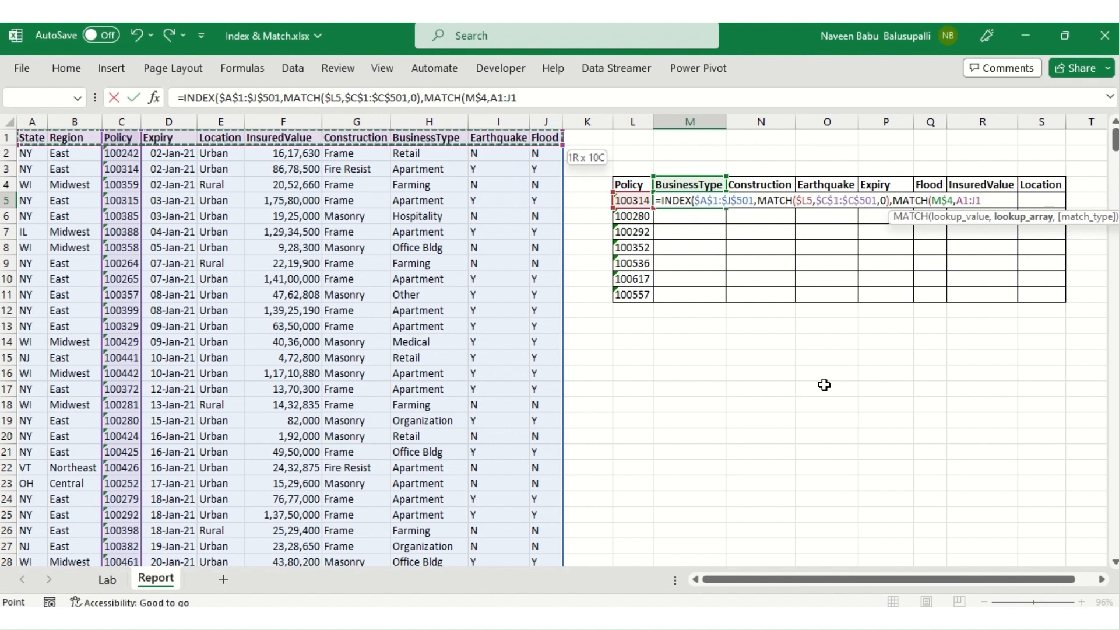
key(F4)
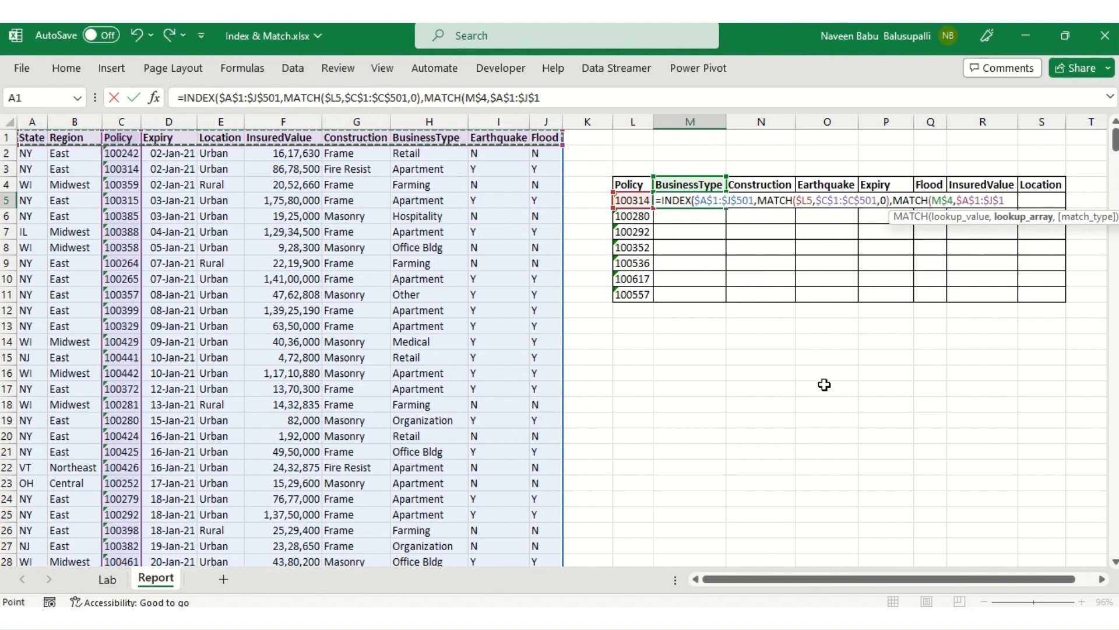
text(,)
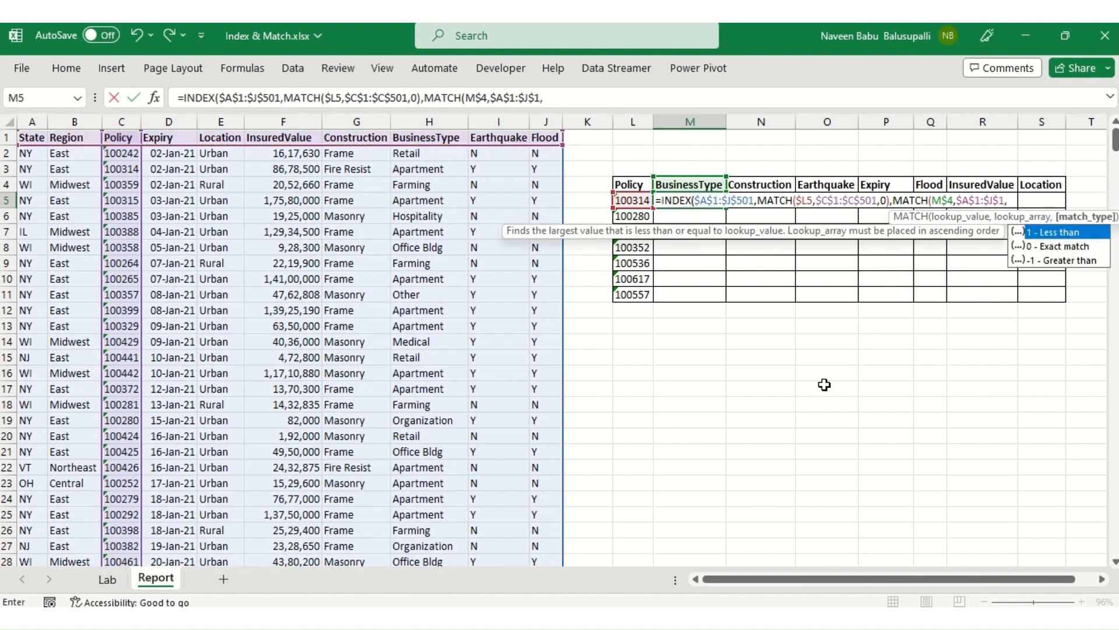
Step: Set the column MATCH to exact match (0), close both functions and enter the formula in M5
key(Down)
key(Tab)
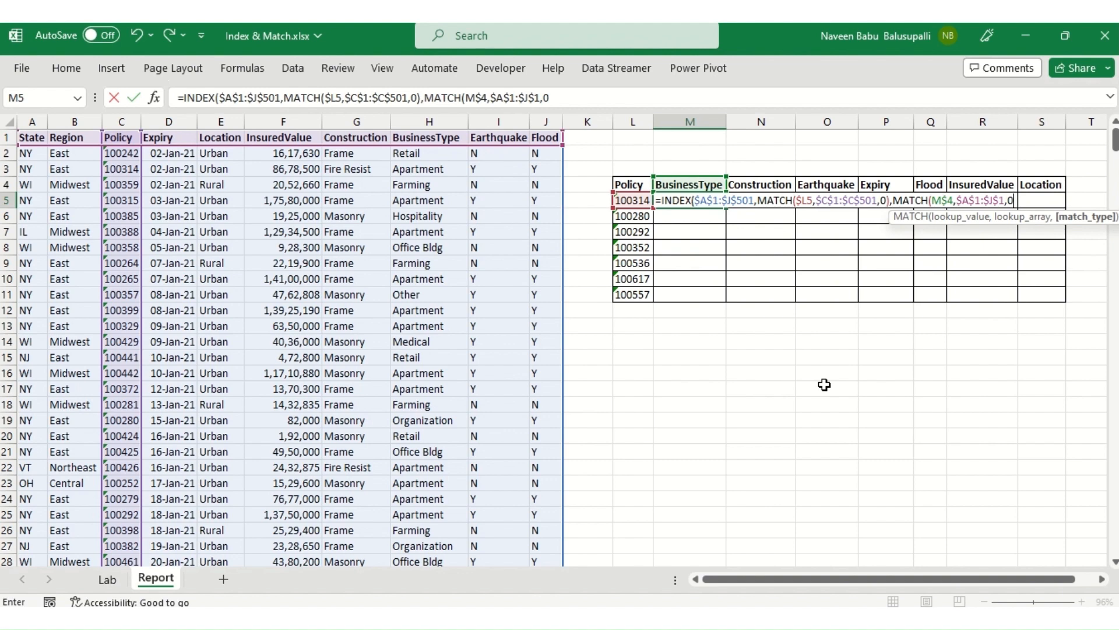
text())
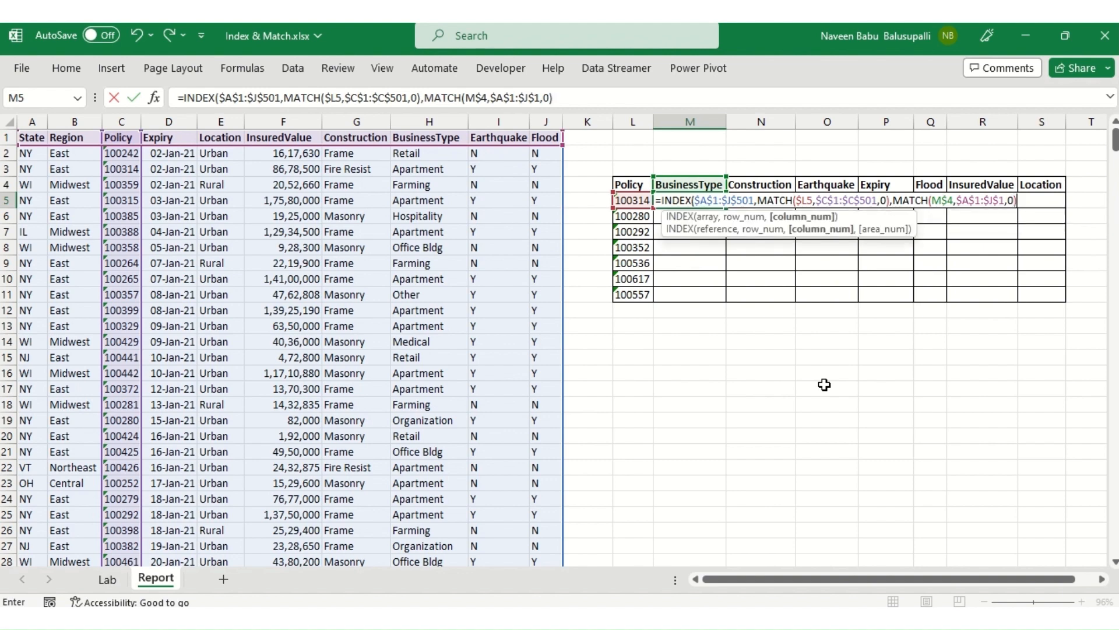
text())
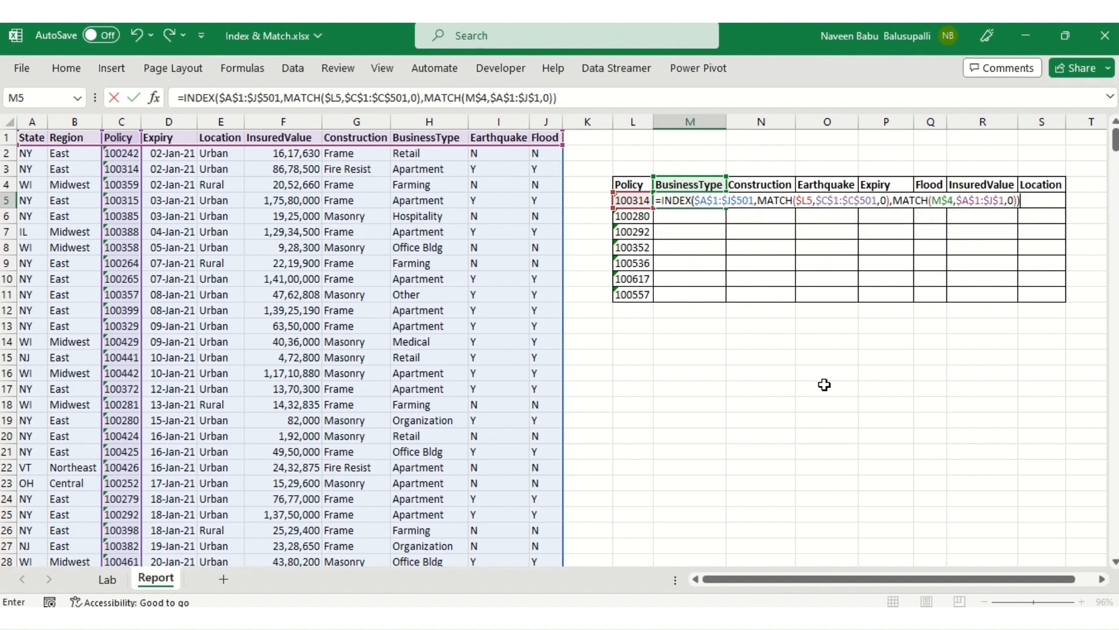
key(Return)
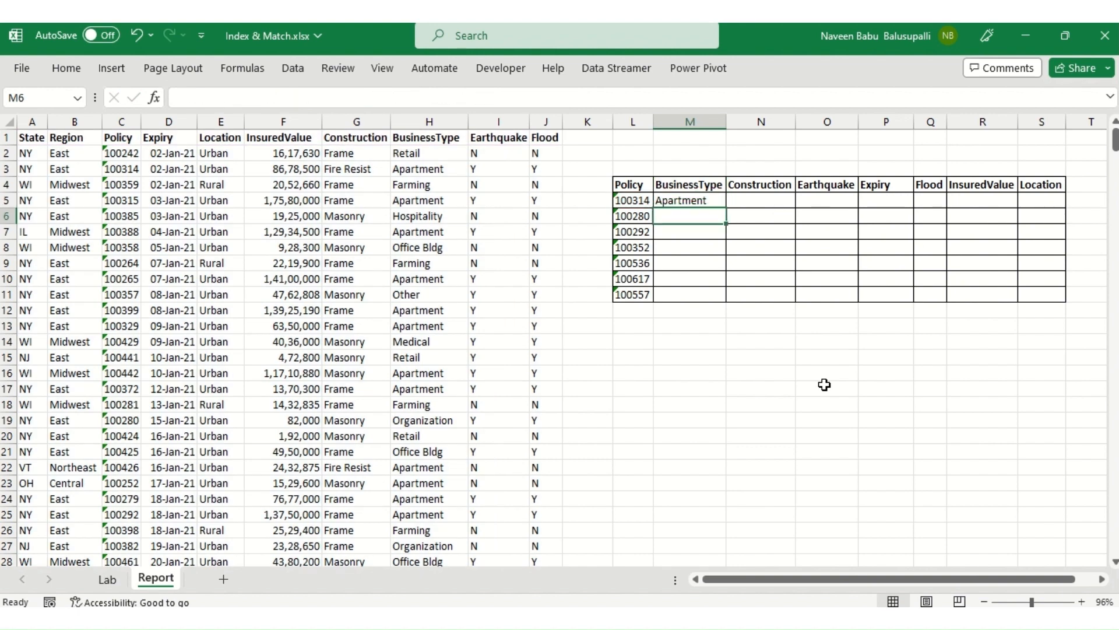
Step: Fill the M5 formula down the BusinessType column through M11
key(Left)
key(ctrl+Down)
key(Right)
key(ctrl+shift+Up)
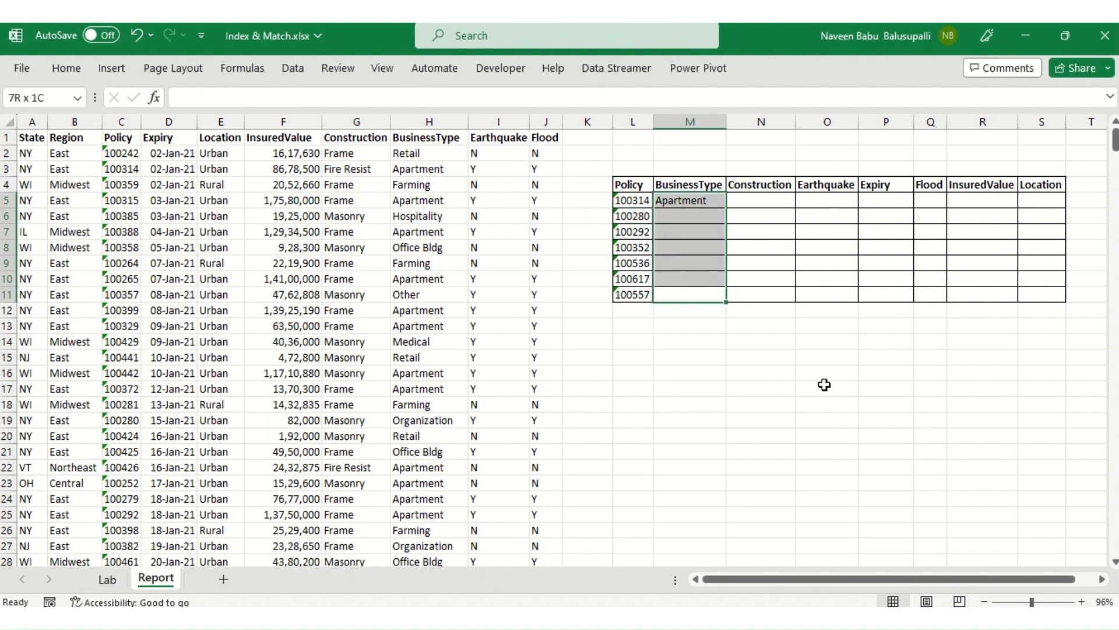
key(ctrl+d)
Step: Fill the BusinessType formulas right across the remaining report columns, covering M5:S11
key(shift+Right)
key(shift+Right)
key(shift+Right)
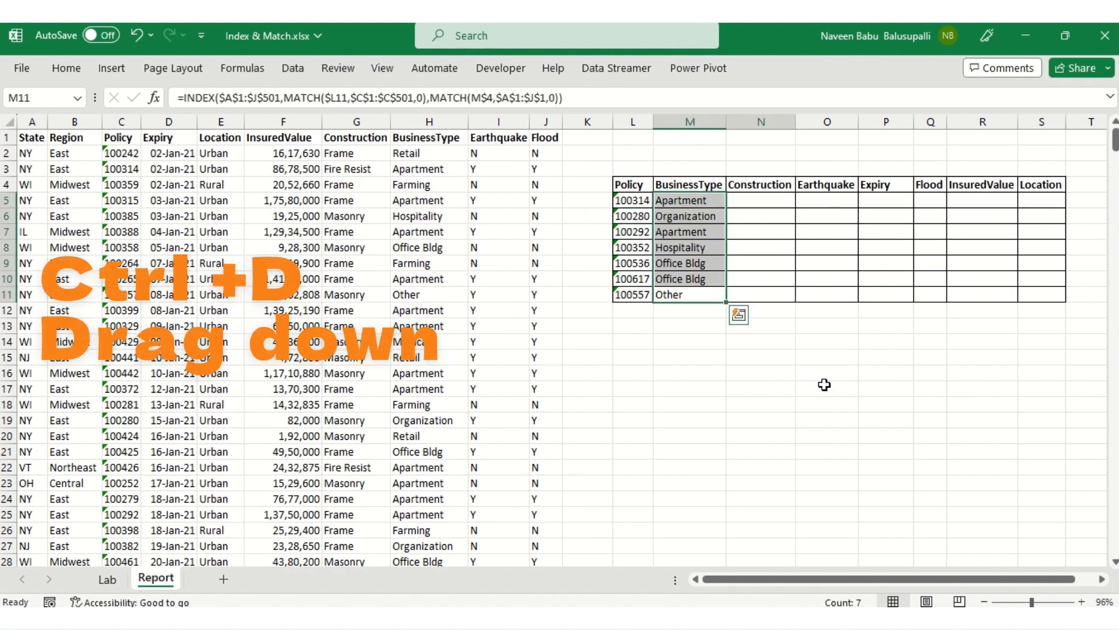
key(shift+Right)
key(shift+Right)
key(shift+Right)
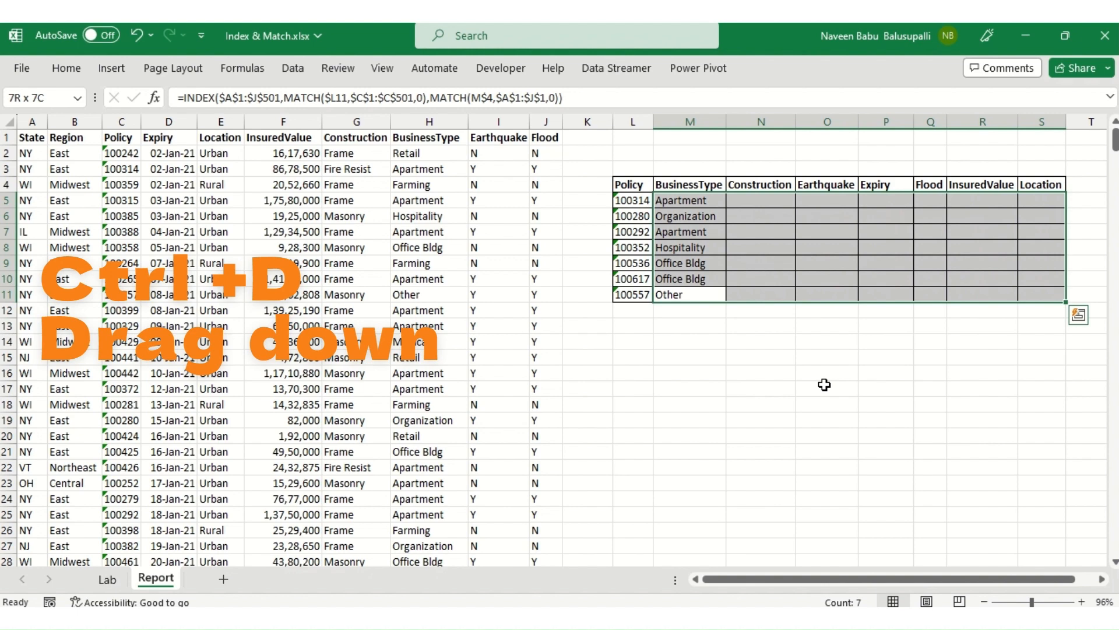
key(ctrl+r)
Step: Examine the formula results along row 11 and at the head of the report's Expiry column
key(ctrl+Down)
key(Right)
key(Right)
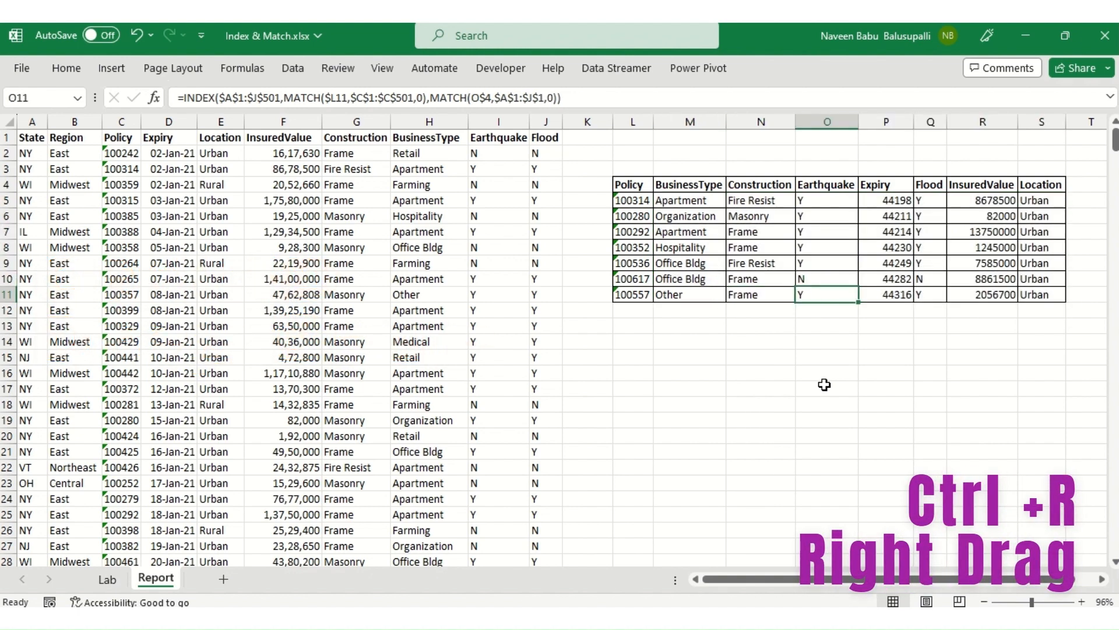
key(Right)
key(ctrl+Up)
key(Down)
key(Up)
key(Down)
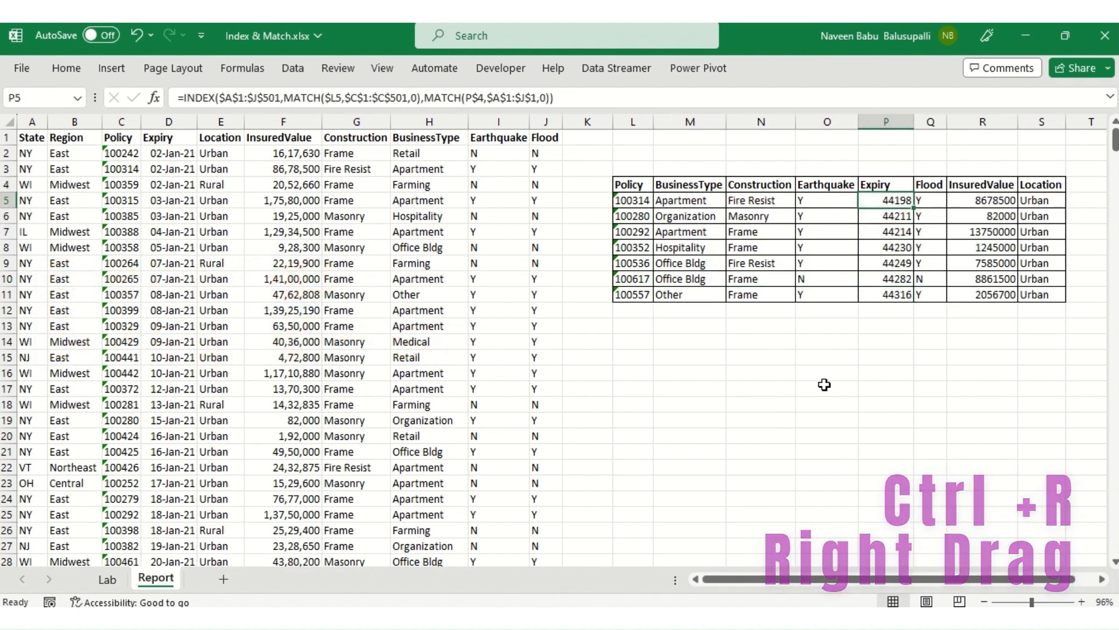
key(Up)
key(Down)
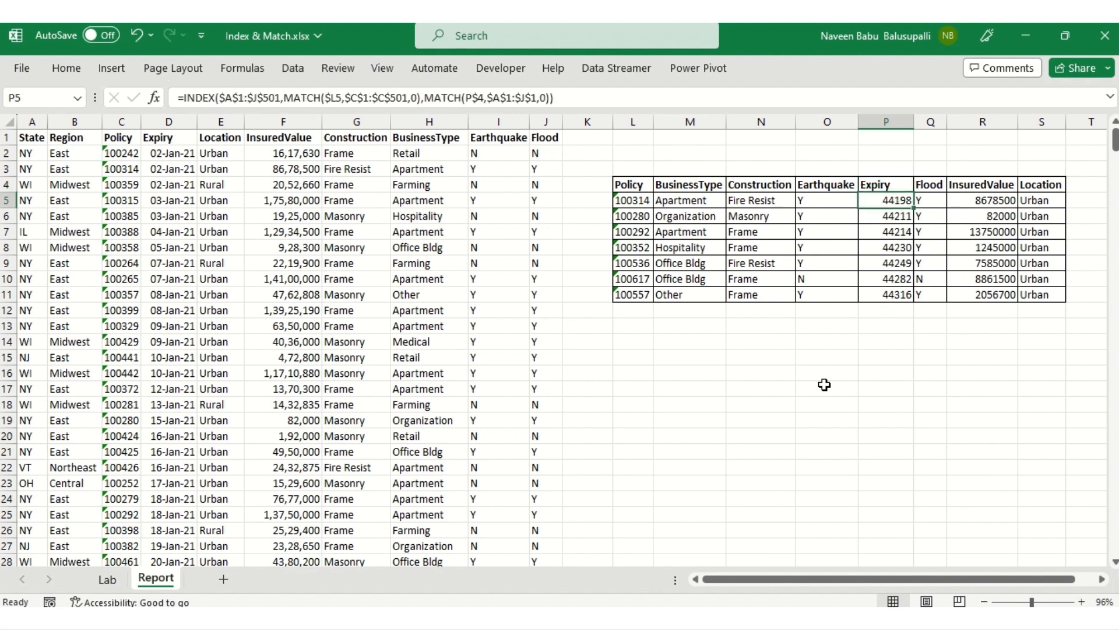
key(Up)
key(Down)
Step: Format the report's Expiry values in P5:P11 as day-month-year dates
key(ctrl+shift+Down)
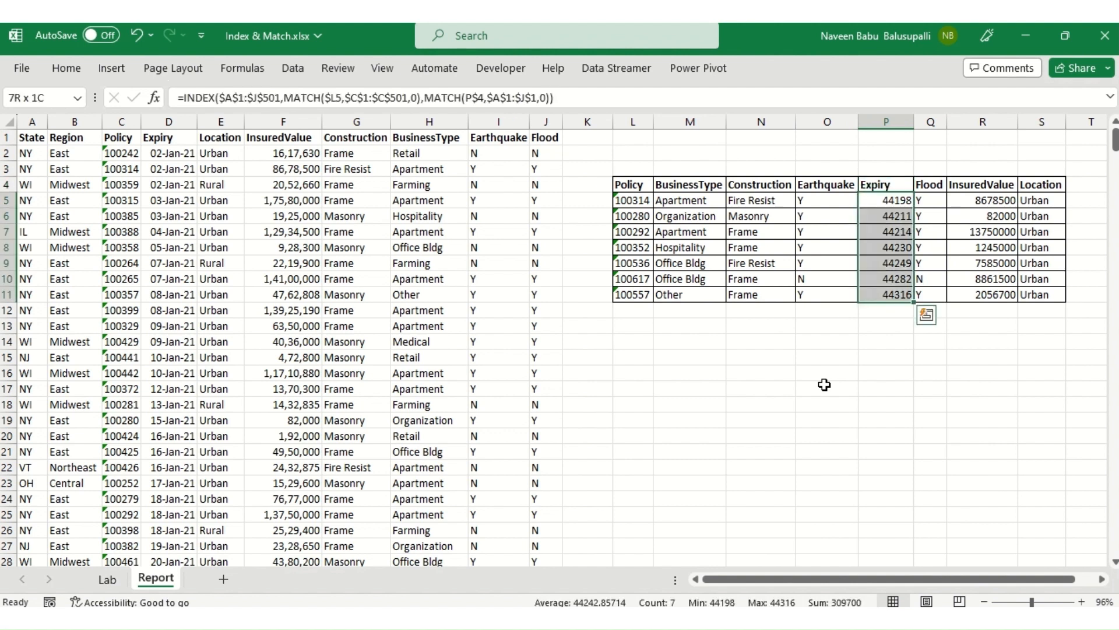
key(ctrl+shift+Up)
key(Up)
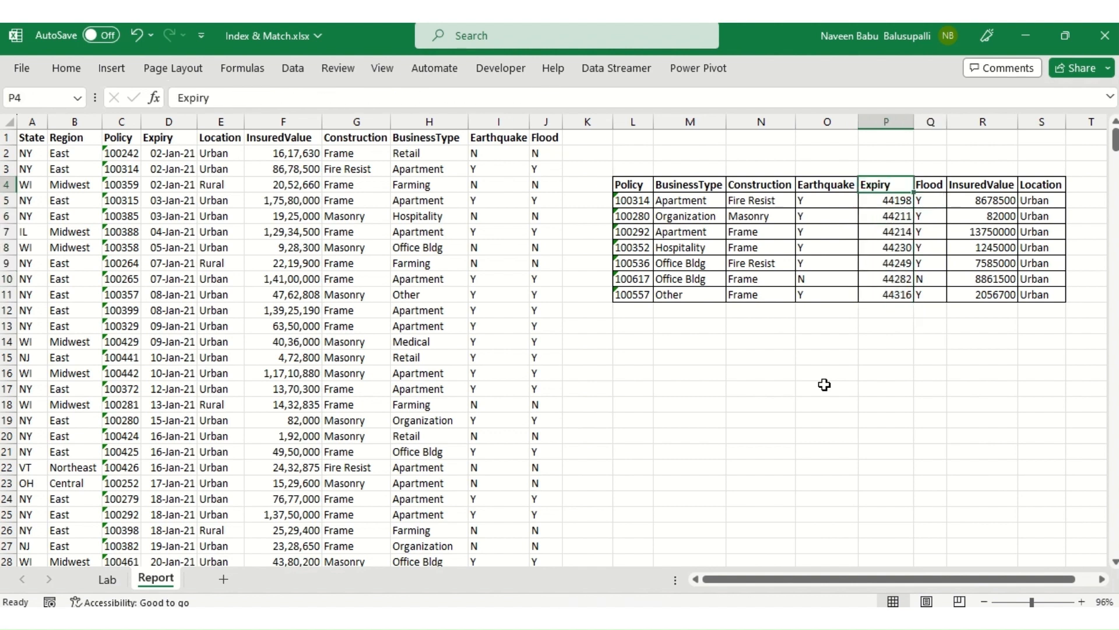
key(Down)
key(ctrl+shift+Down)
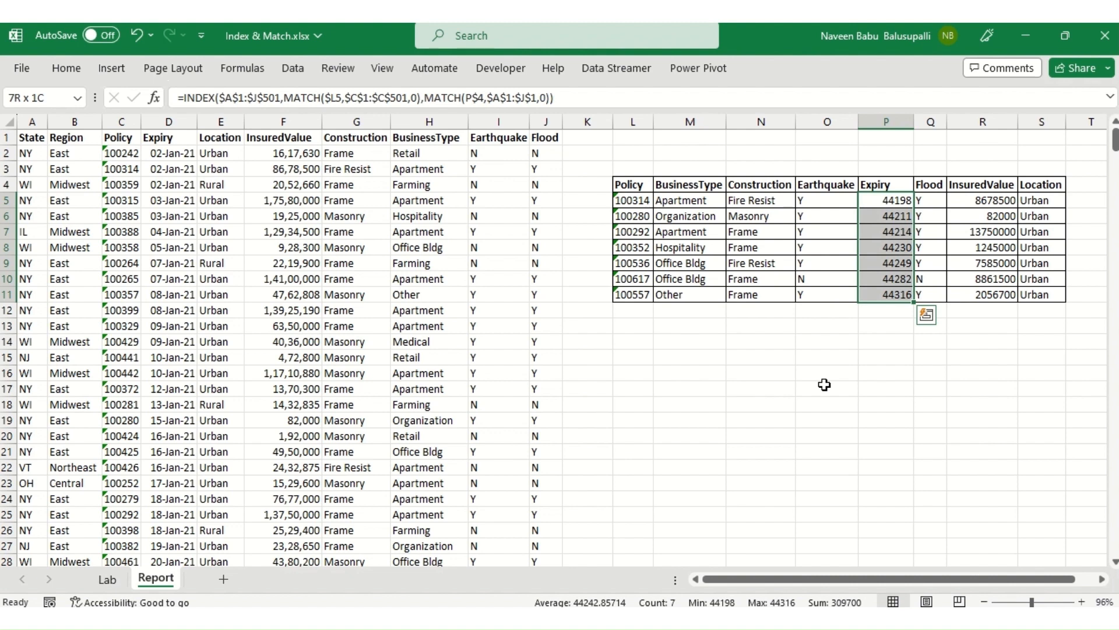
key(ctrl+shift+3)
Step: Copy the State and Region headers from A1:B1 of the source data
key(Right)
key(Right)
key(Right)
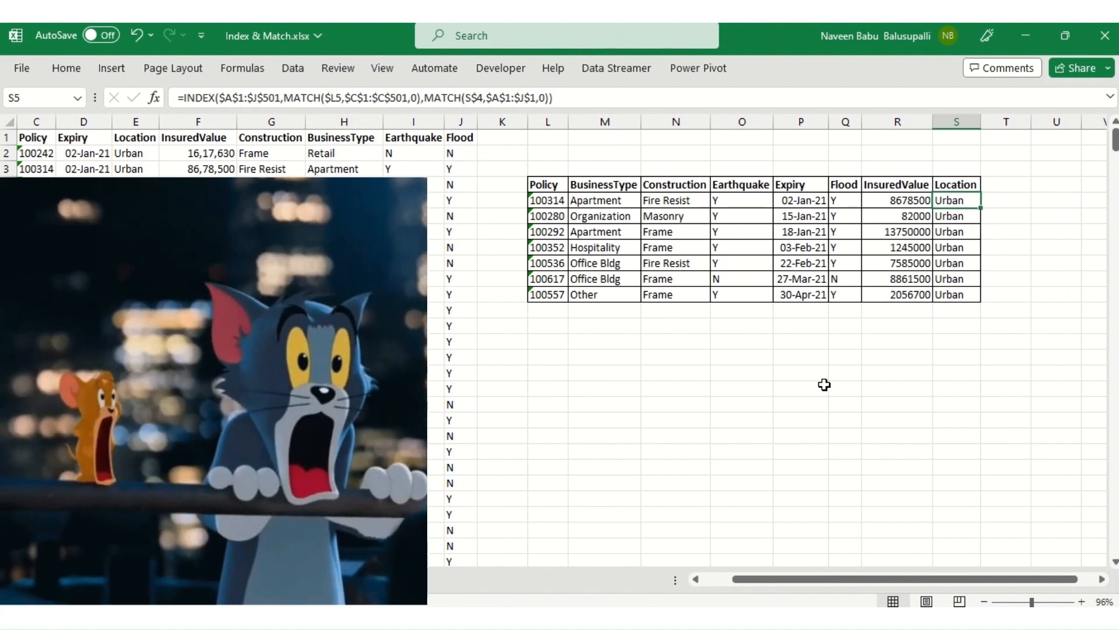
key(ctrl+Left)
key(Home)
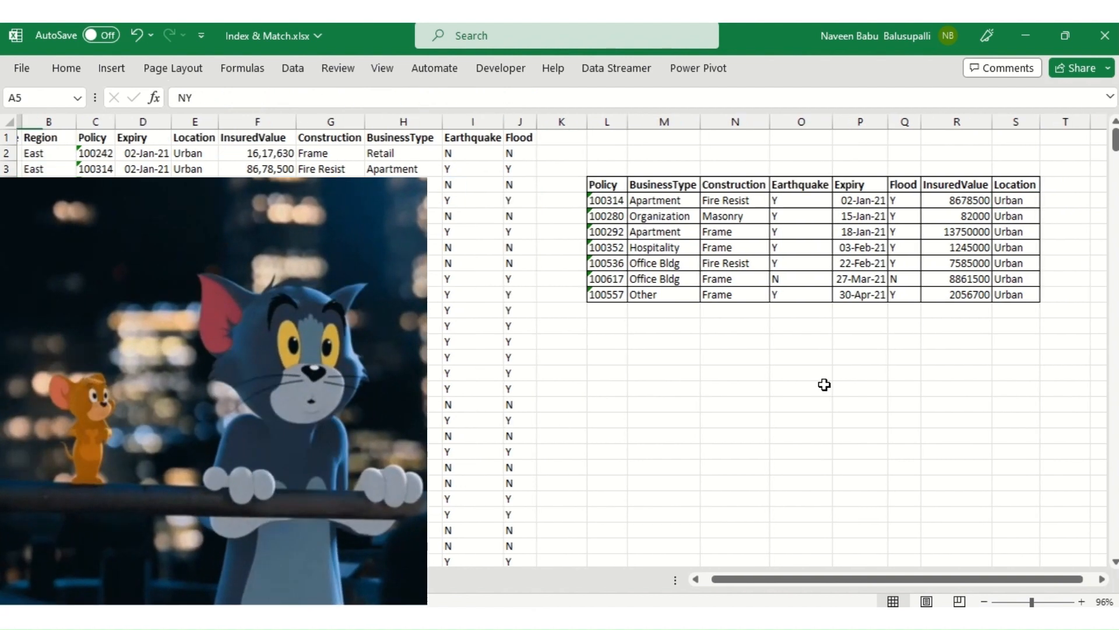
key(Up)
key(Up)
key(Up)
key(Up)
key(shift+Right)
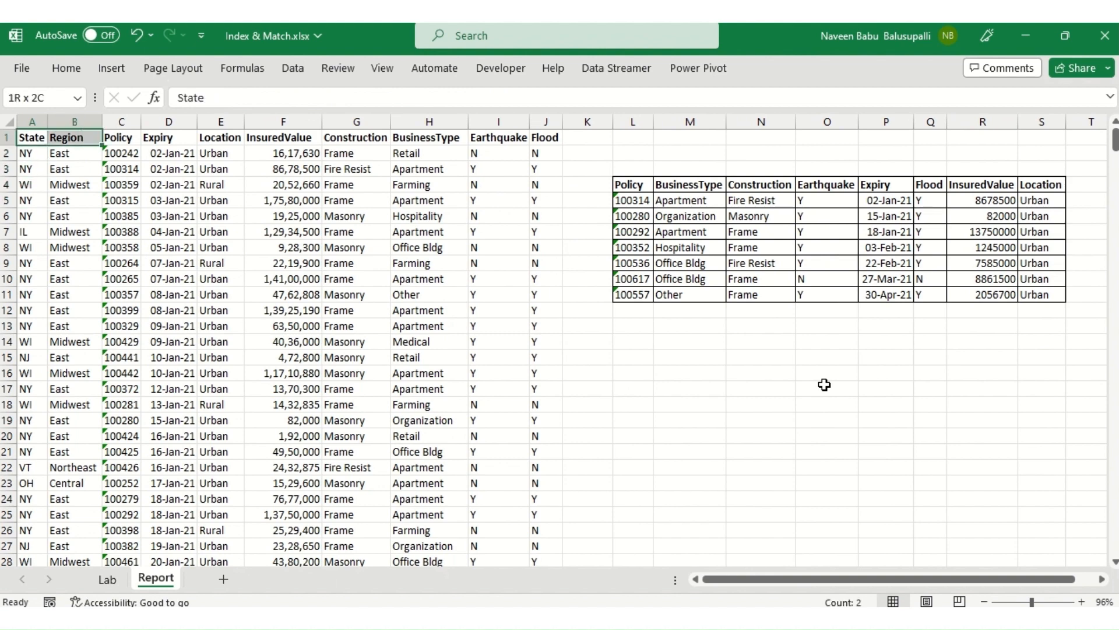
key(ctrl+c)
Step: Paste the copied headers into T4:U4, directly after the report's Location header
key(Right)
key(Right)
key(Right)
key(Right)
key(Right)
key(Right)
key(Right)
key(Right)
key(Right)
key(Right)
key(Right)
key(Right)
key(Right)
key(Right)
key(Right)
key(Down)
key(Down)
key(Down)
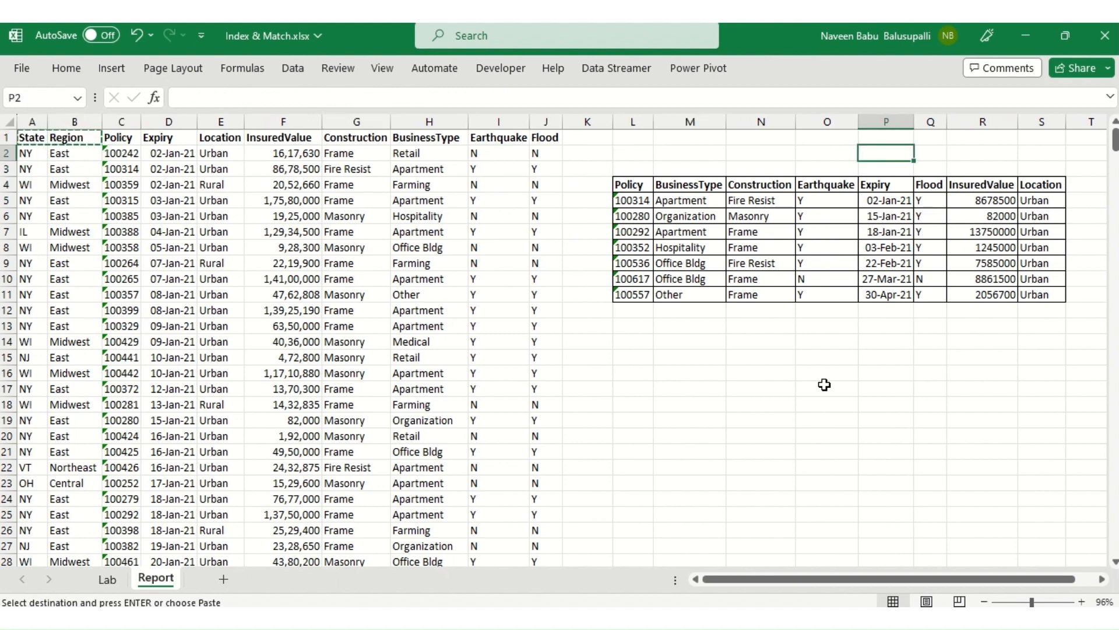
key(Right)
key(Right)
key(Right)
key(Right)
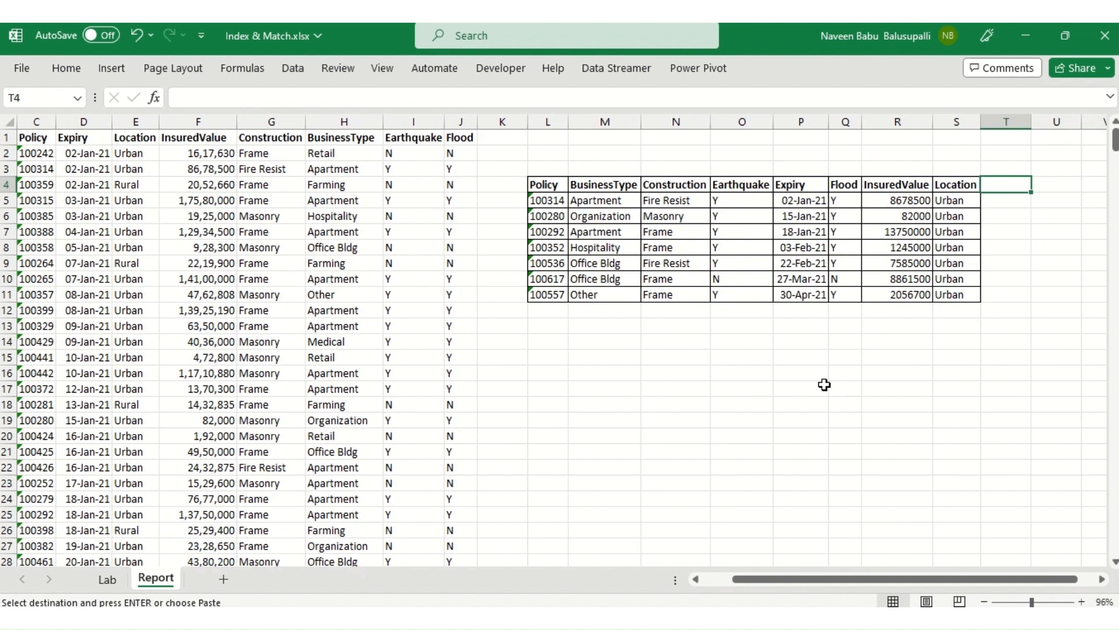
key(ctrl+v)
key(Down)
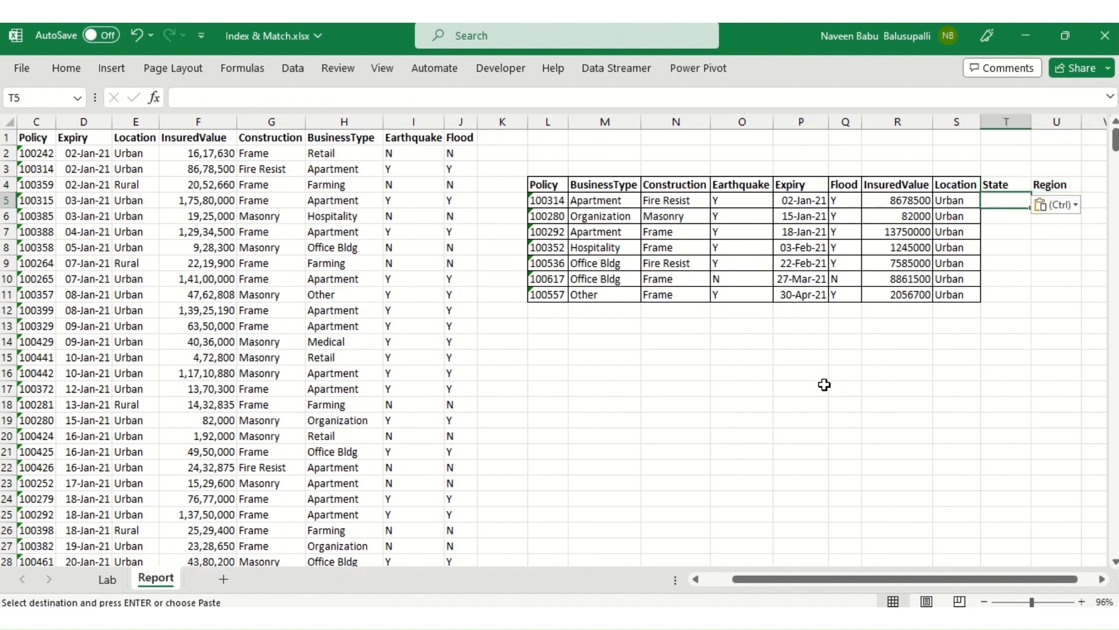
Step: Fill the Location formulas in S5:S11 right across the new State and Region columns, covering S5:U11
key(Up)
key(Left)
key(Down)
key(ctrl+shift+Down)
key(ctrl+shift+Up)
key(ctrl+shift+Down)
key(shift+Right)
key(shift+Right)
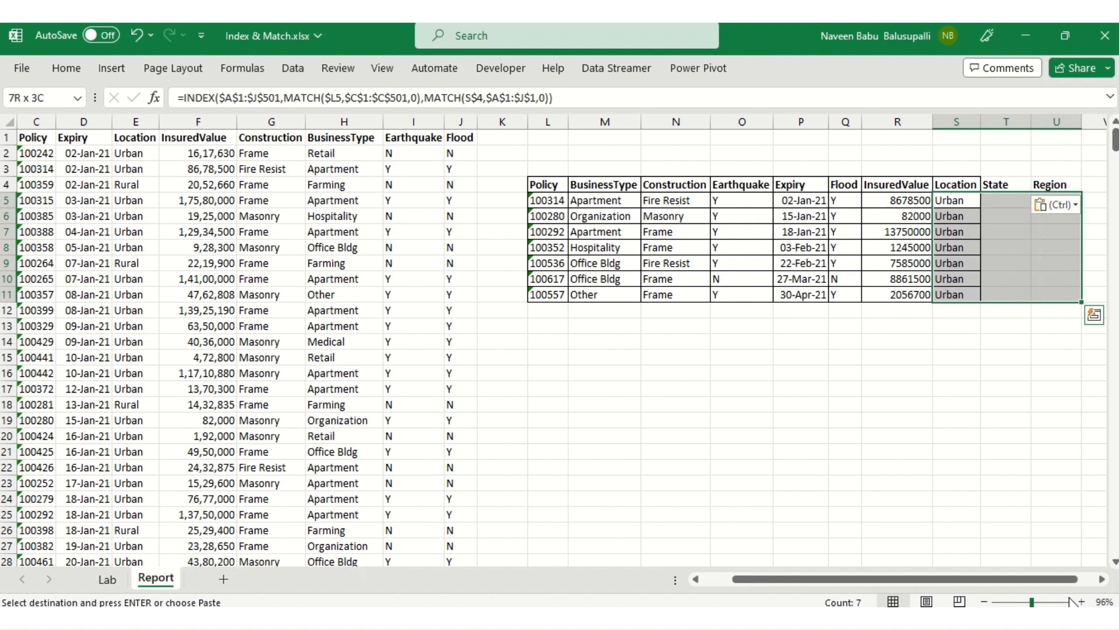
key(Return)
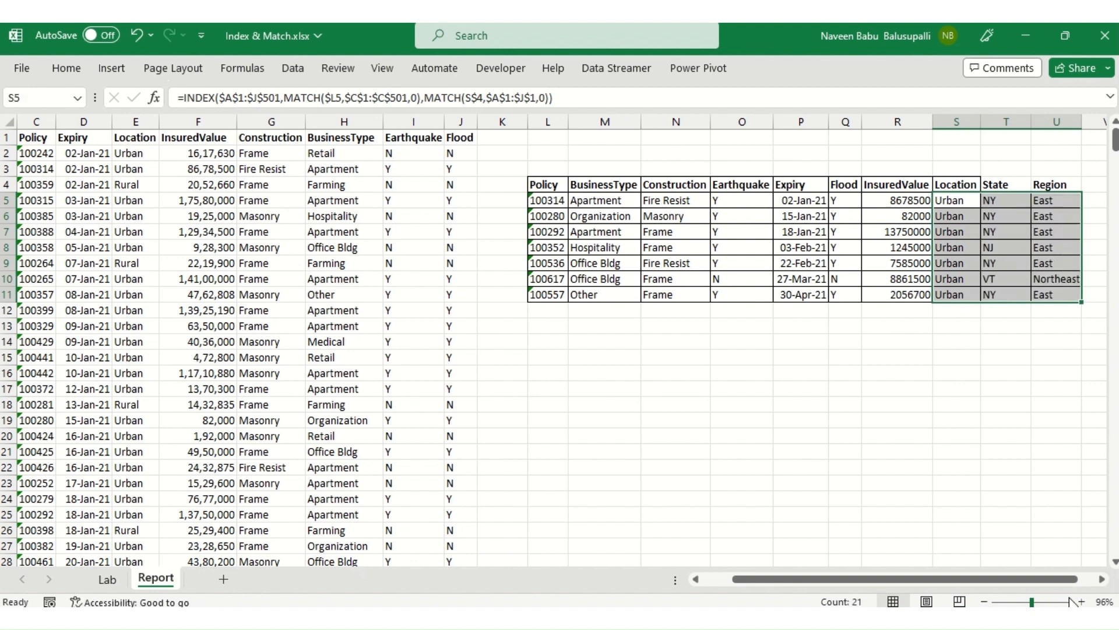
Step: Review the report's INDEX and MATCH formulas around Location, InsuredValue and Construction against the source data's Policy and State columns
key(Right)
key(Left)
key(Down)
key(Right)
key(Up)
key(Down)
key(Left)
key(Up)
key(Down)
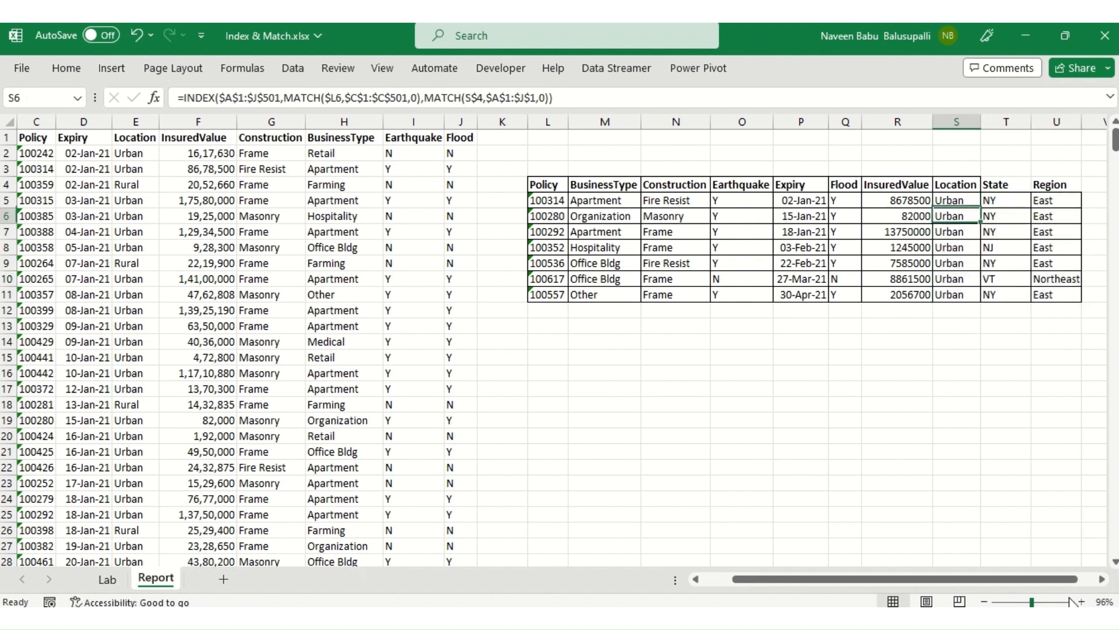
key(Left)
key(Up)
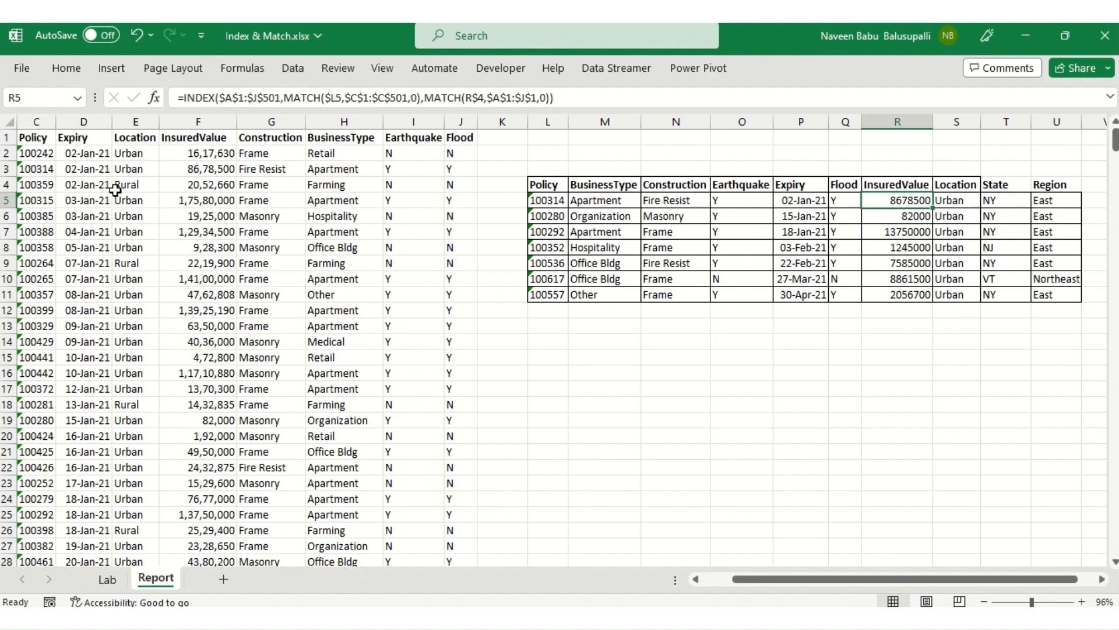
scroll(252, 338, left, 2)
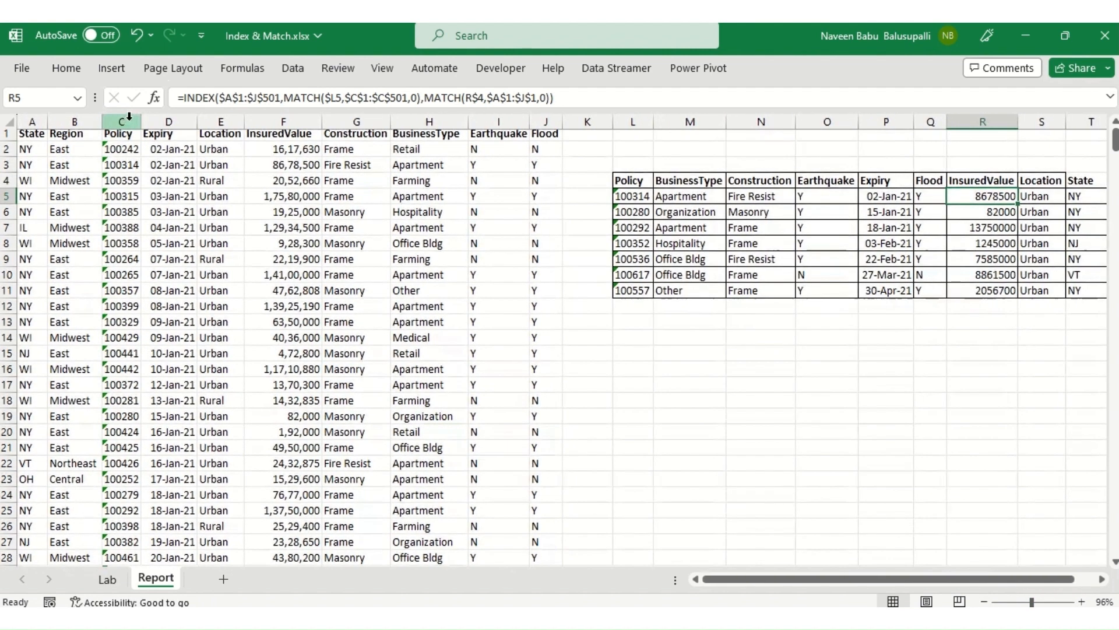
click(130, 116)
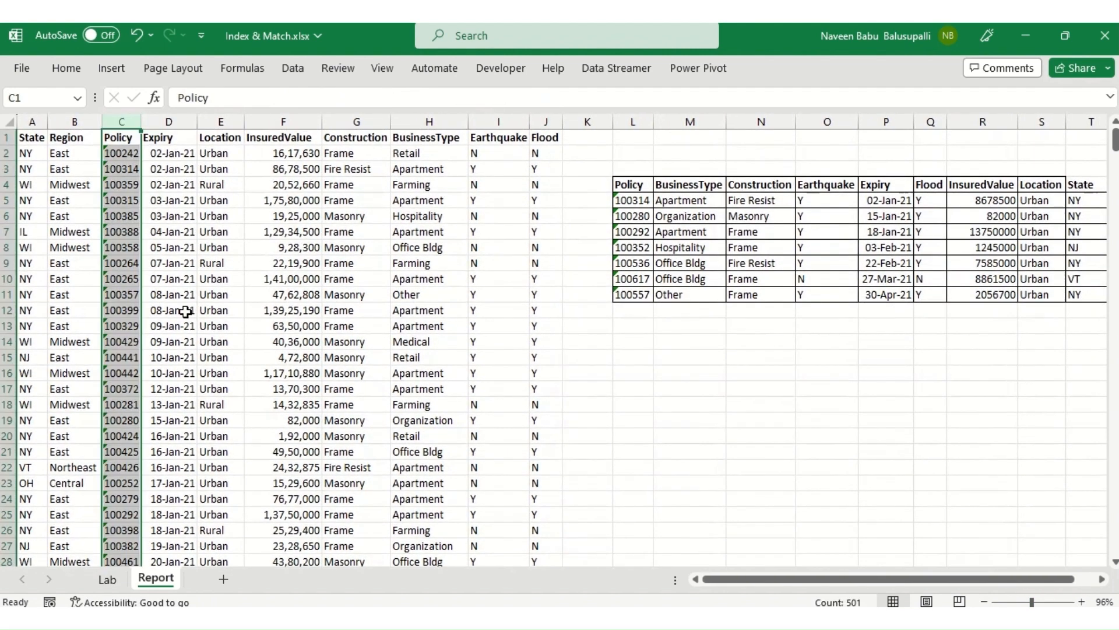
click(765, 263)
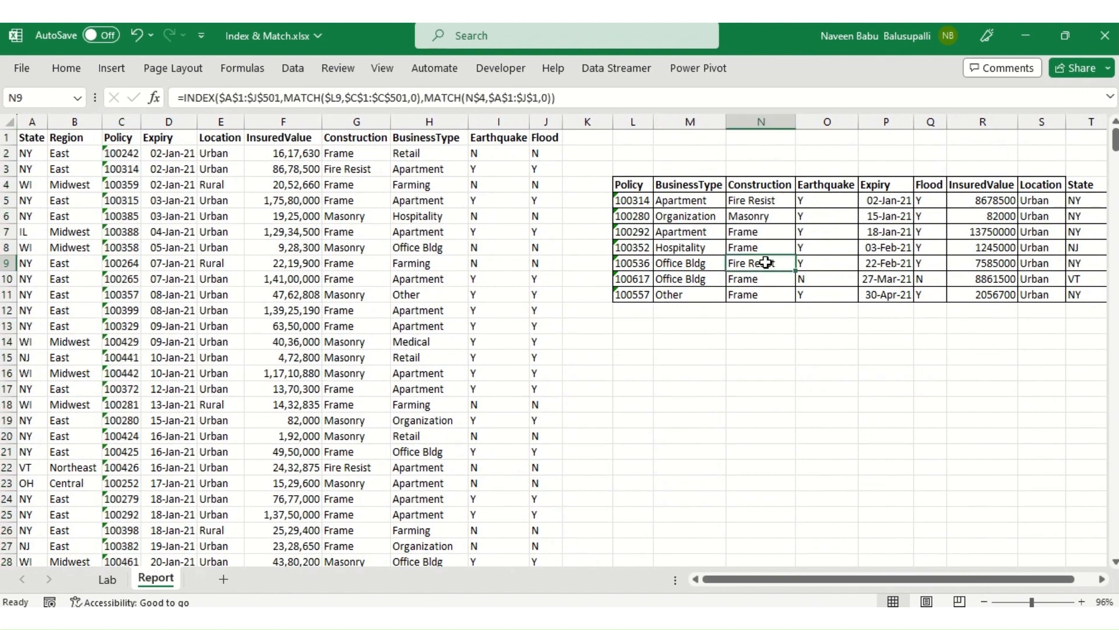
click(34, 153)
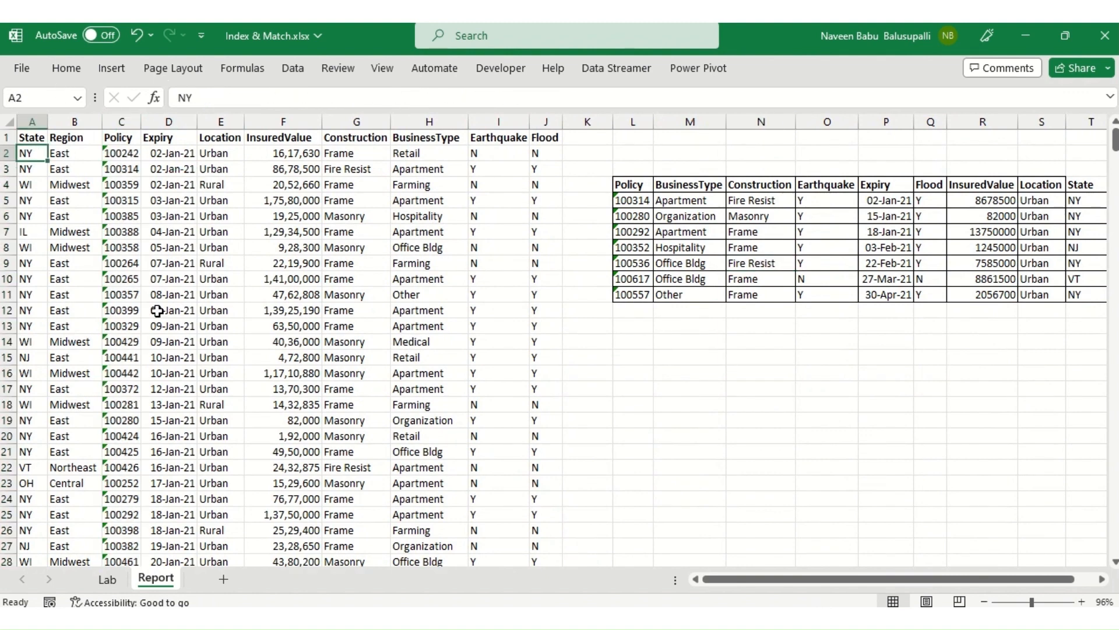